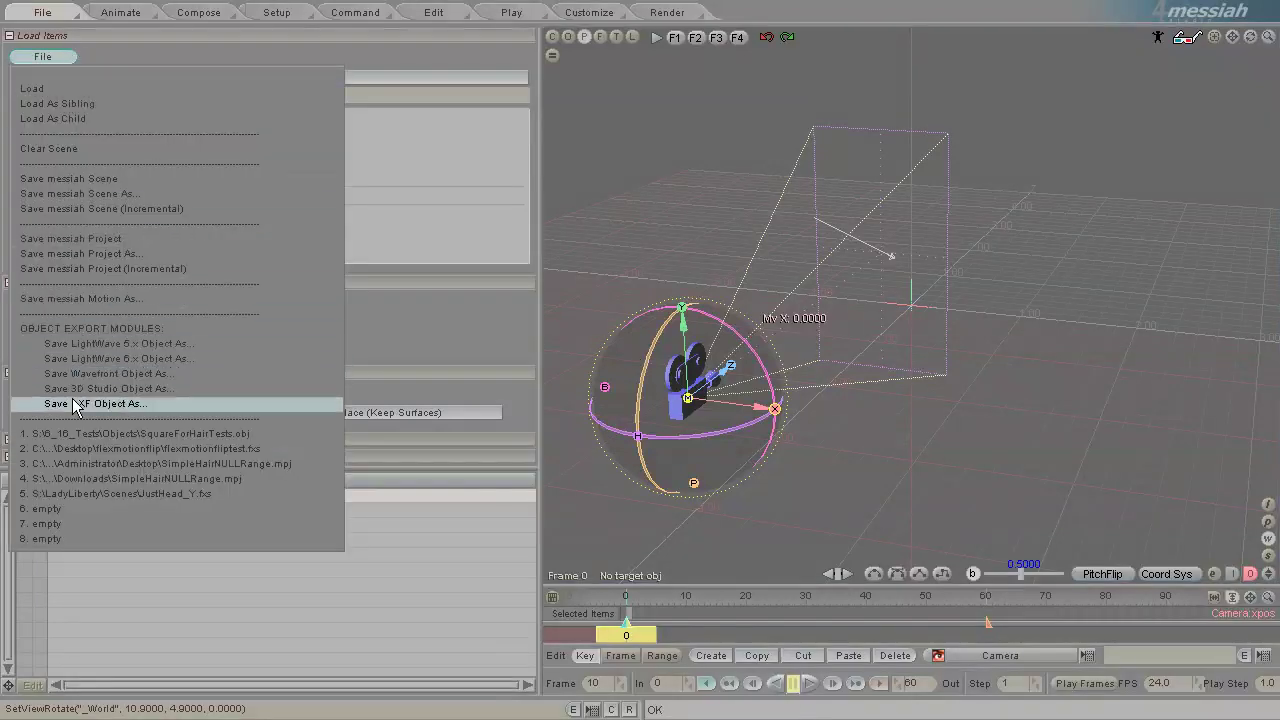
Step: Load the recent object file SquareForHairTests.obj into the scene and confirm the loading
click(83, 433)
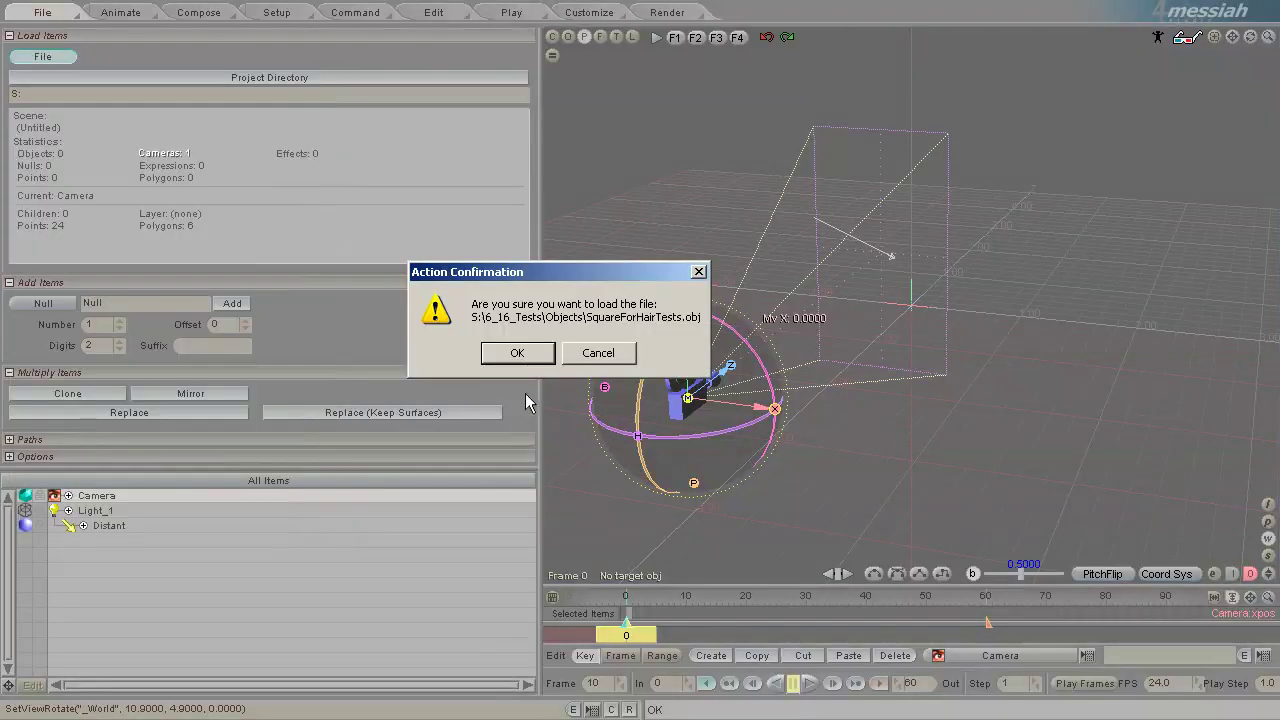
click(517, 353)
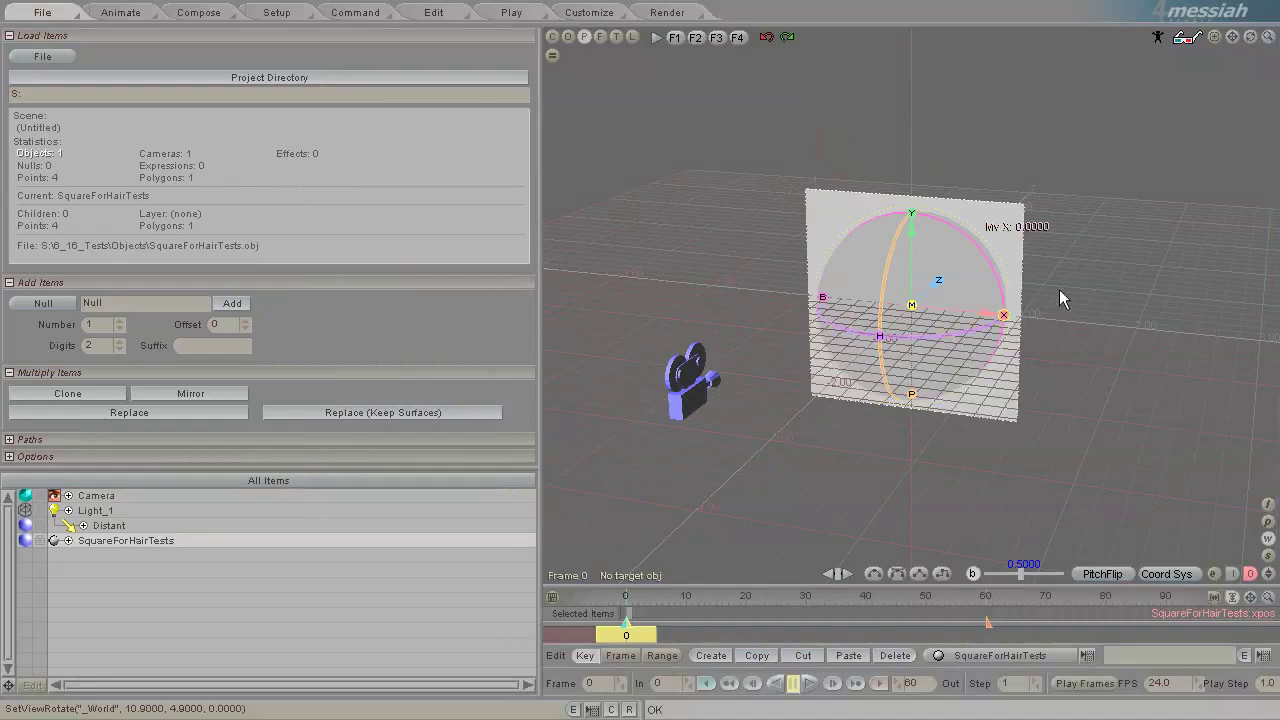
drag(1251, 40, 555, 312)
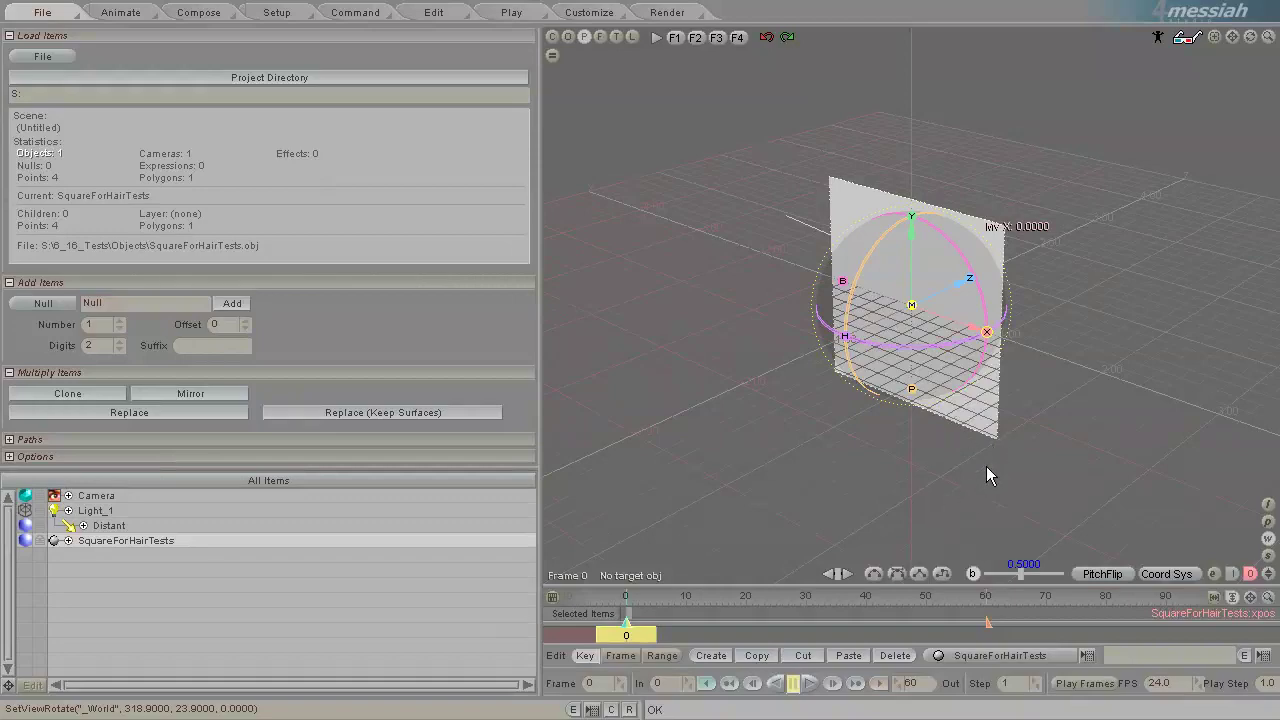
Step: Add a Hair effect with its Force item to the SquareForHairTests object
click(673, 37)
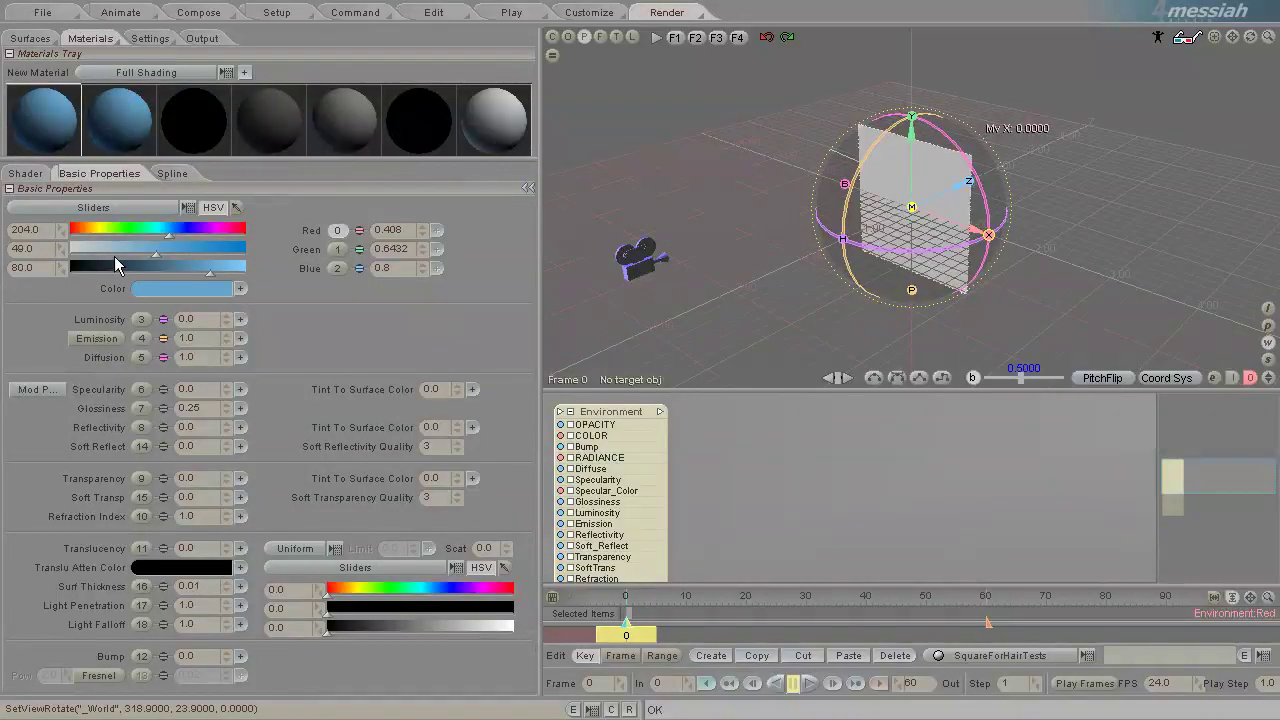
click(118, 13)
click(272, 13)
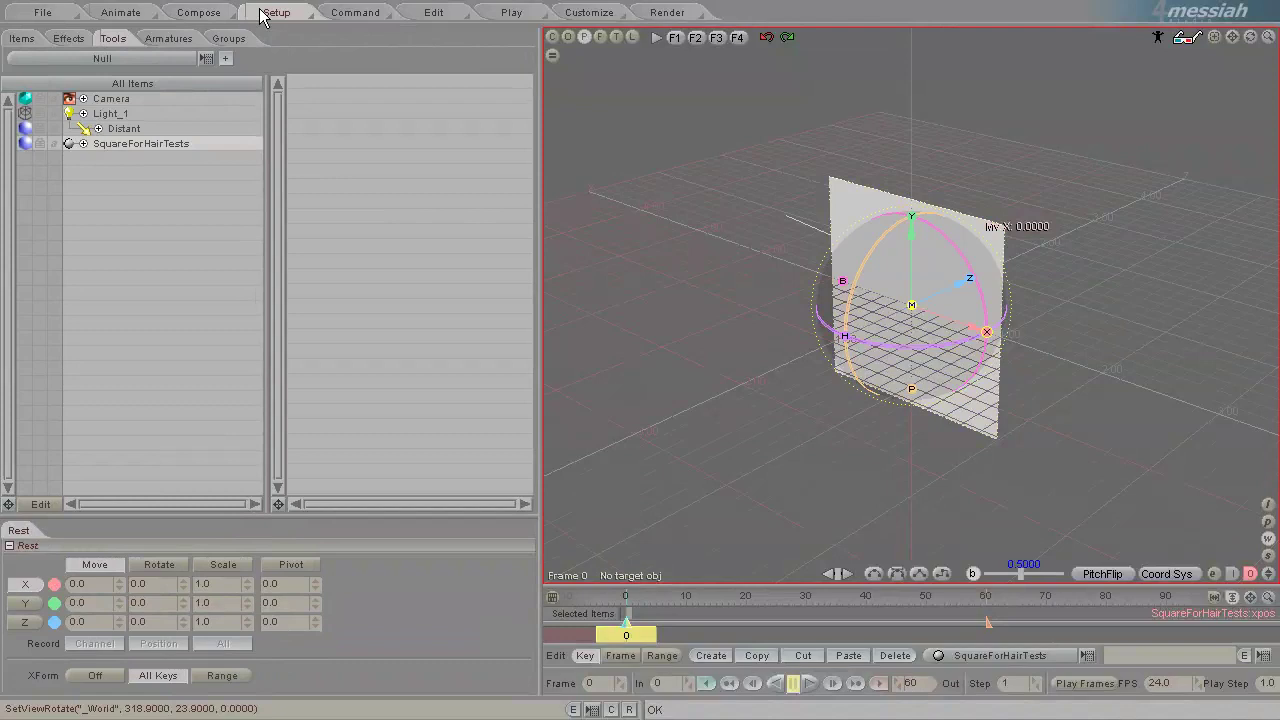
click(68, 38)
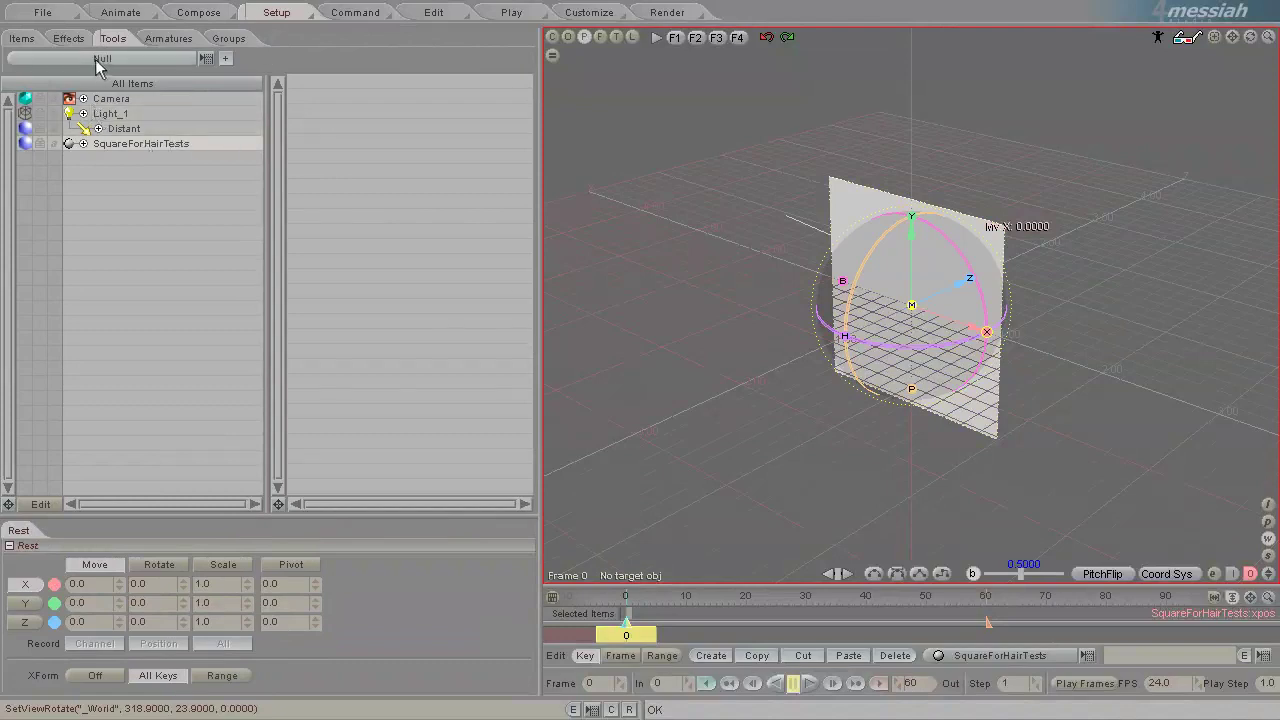
click(230, 62)
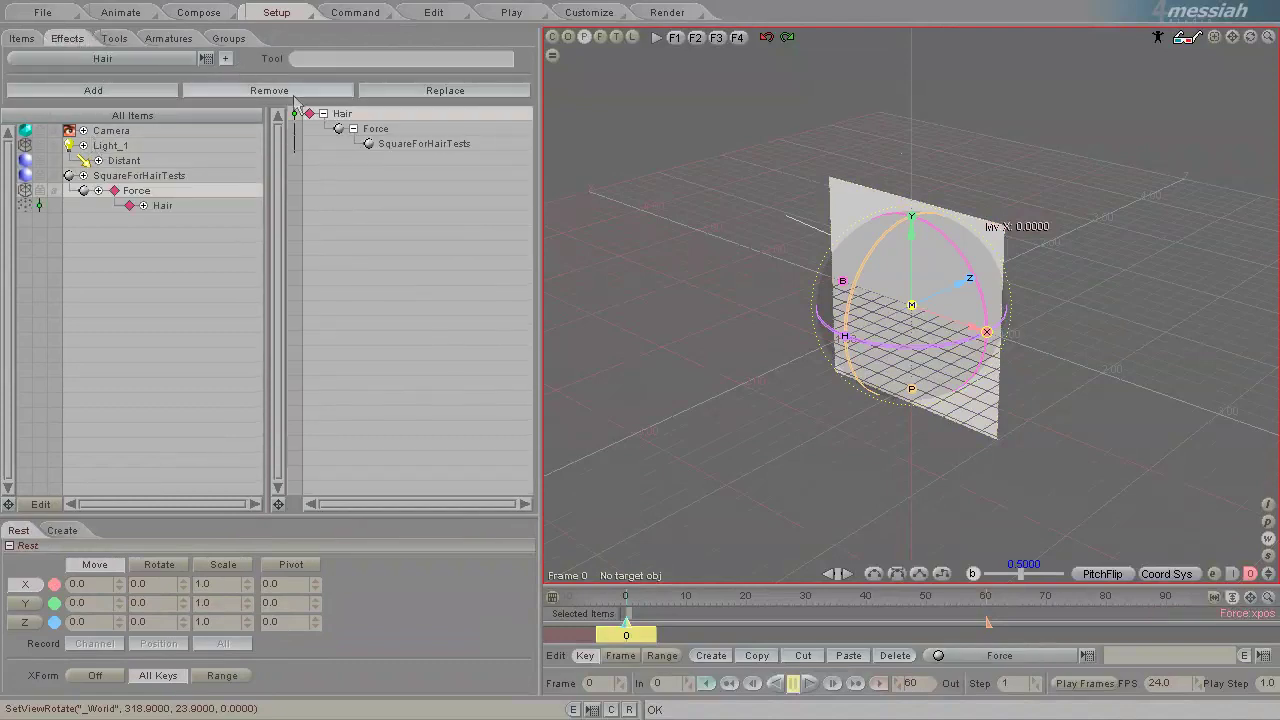
Step: Set the Hair effect's Hair Surface Name to the square's surface name, default_cube1_default
click(179, 204)
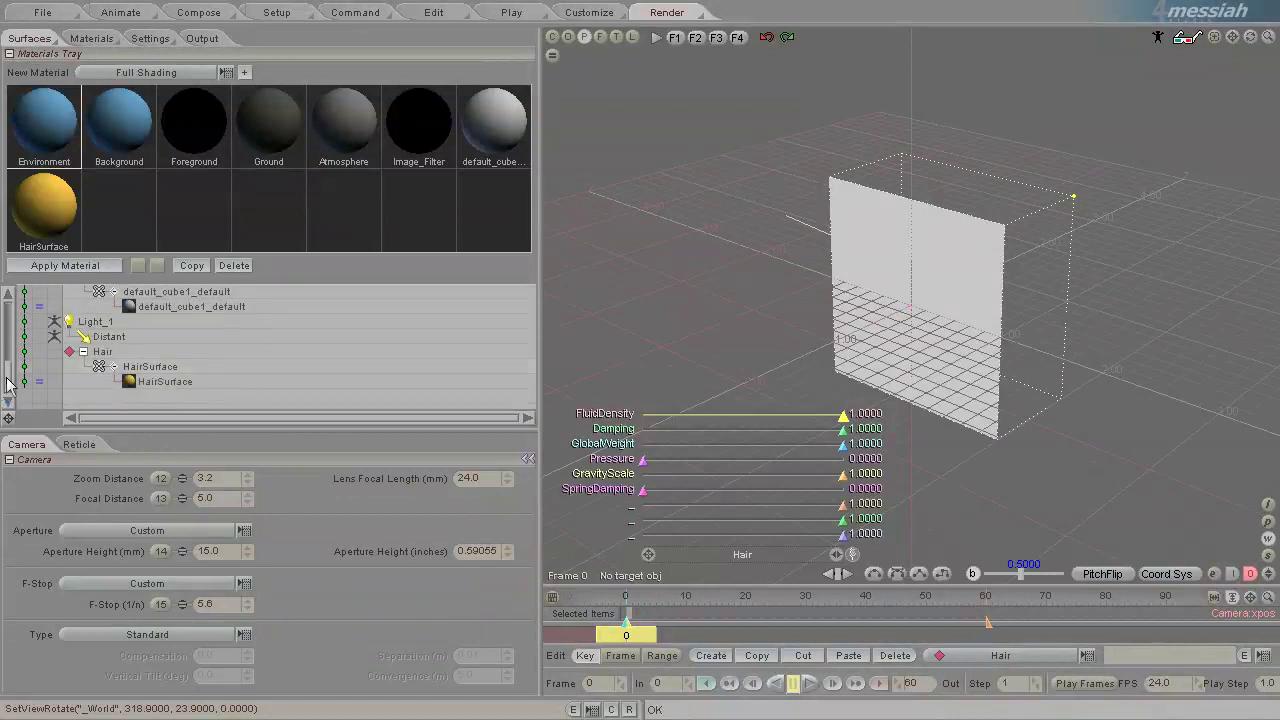
scroll(86, 363, up, 3)
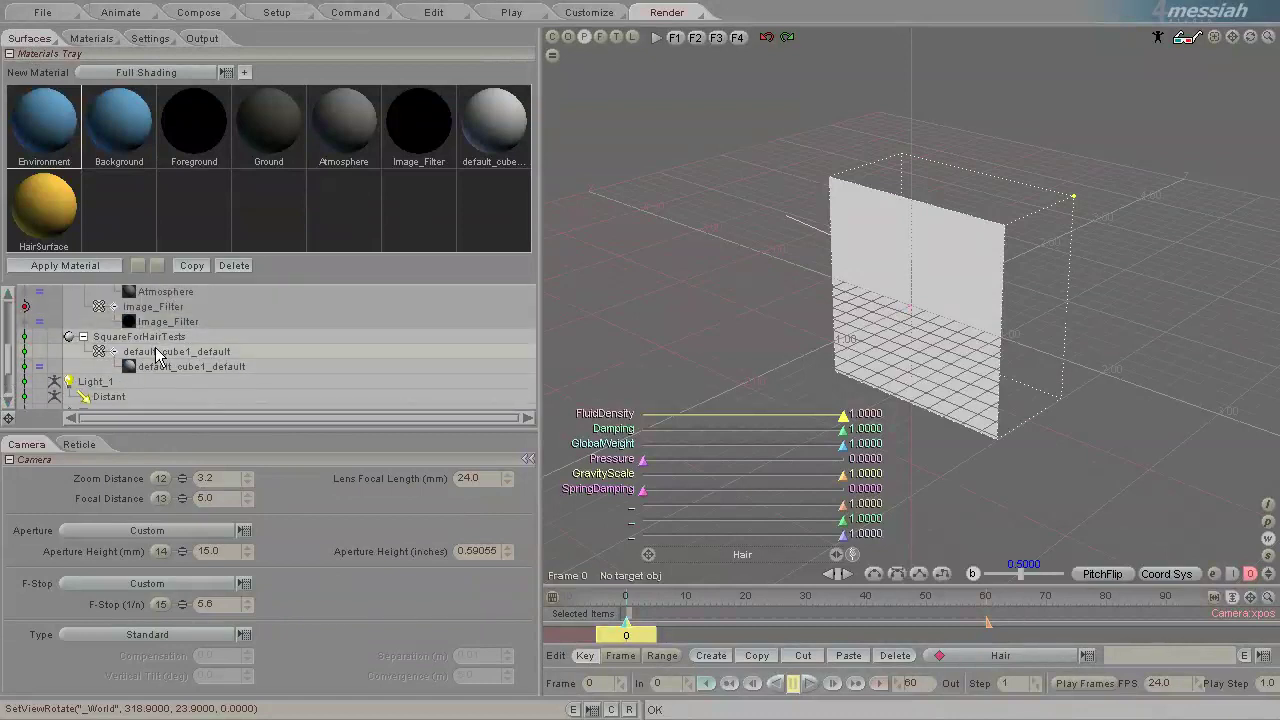
click(209, 366)
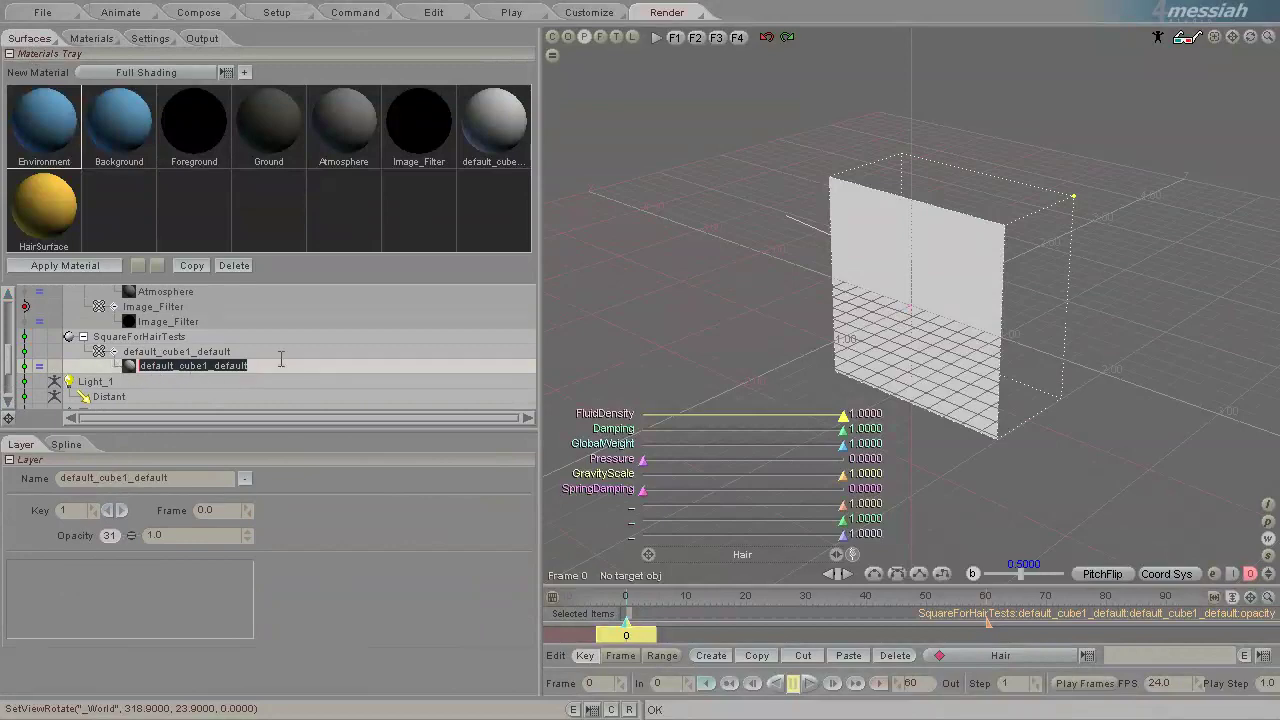
click(120, 12)
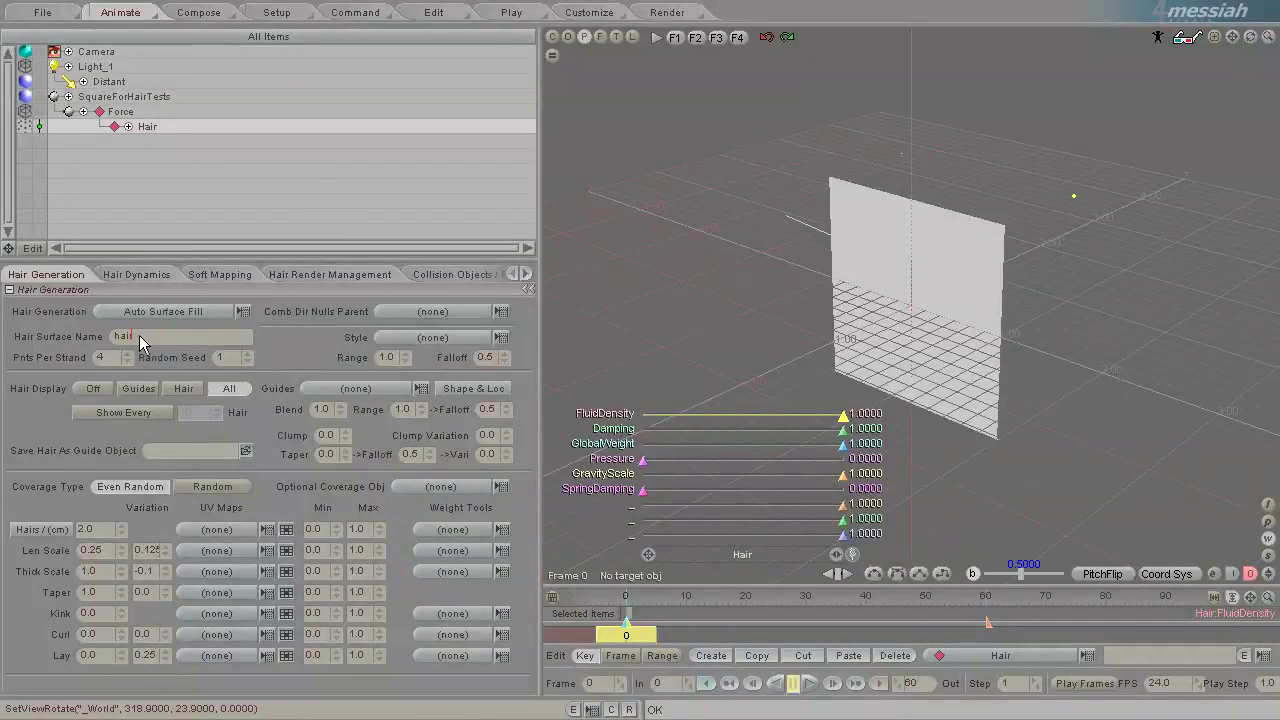
key(Return)
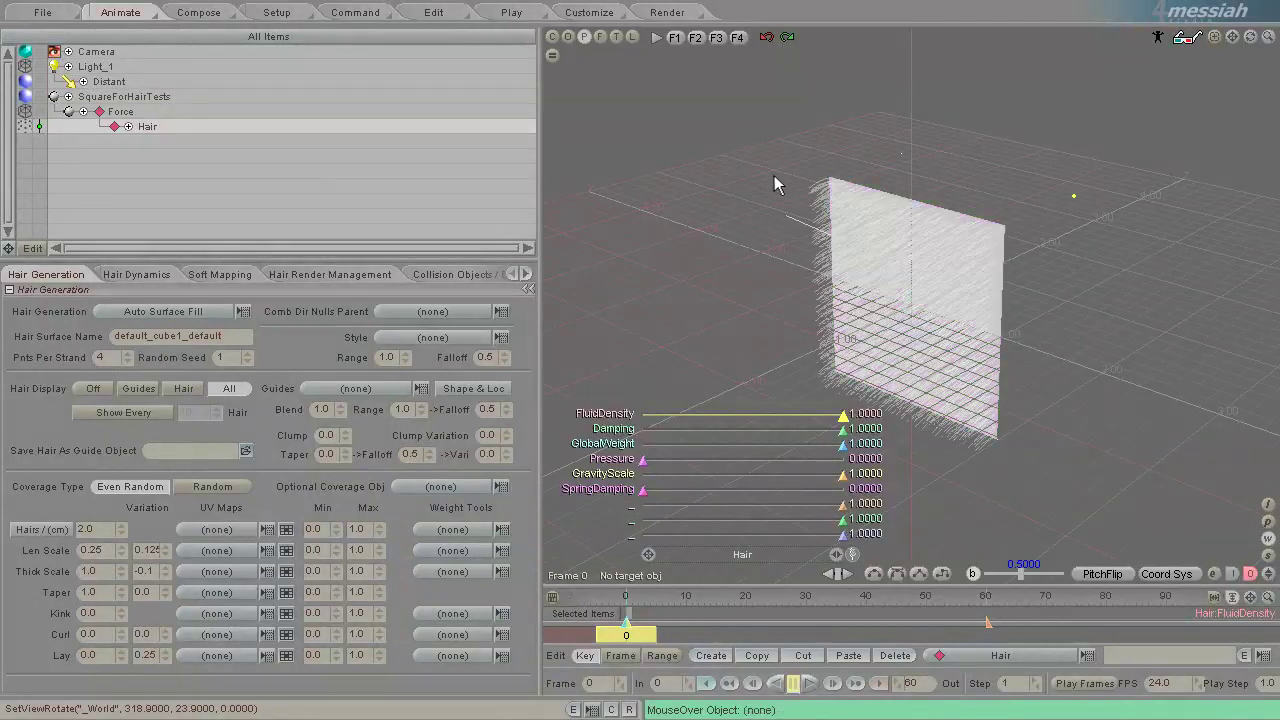
Step: Set the color of the square's default_cube1_default material to black
click(668, 13)
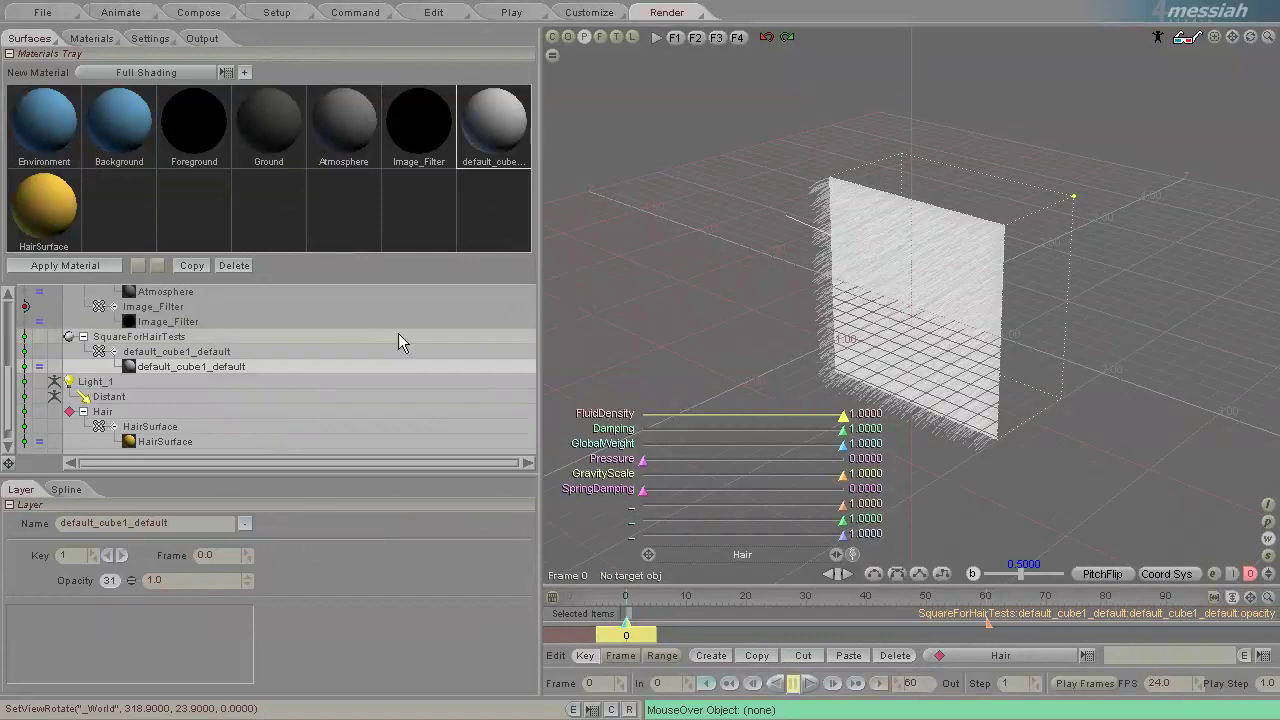
click(90, 38)
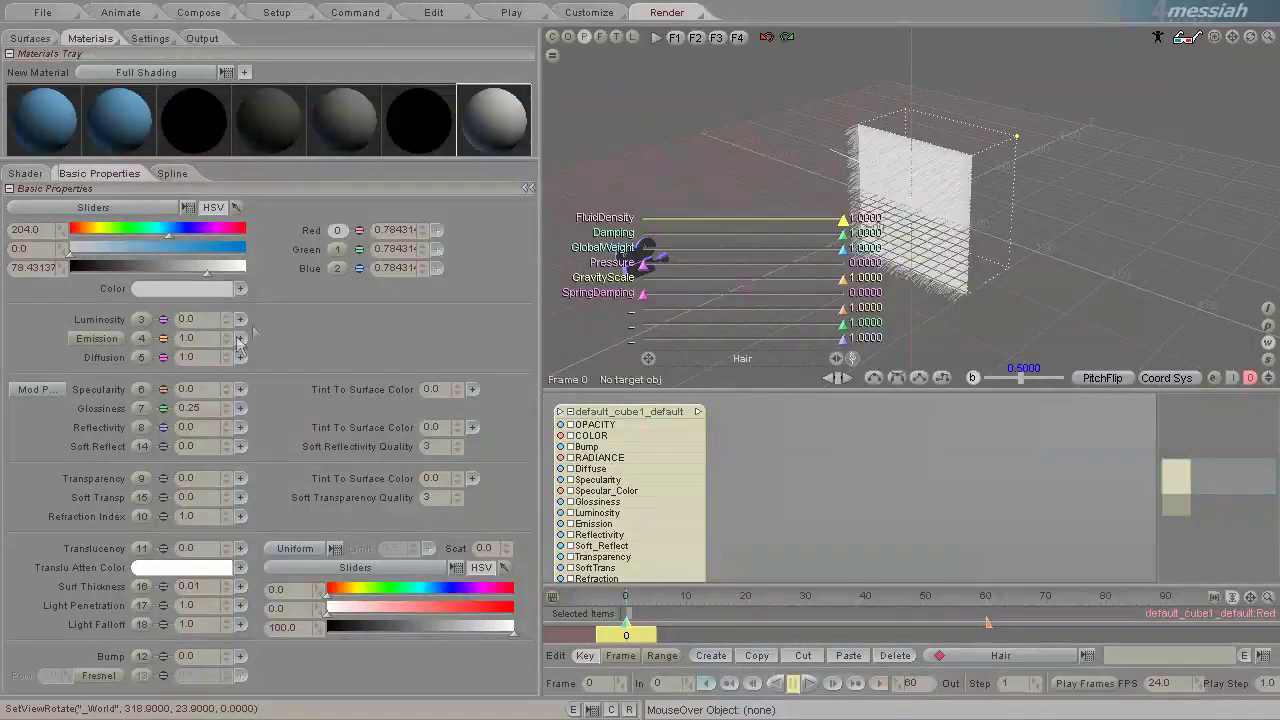
Step: Hide the perspective grid in the world view
click(577, 14)
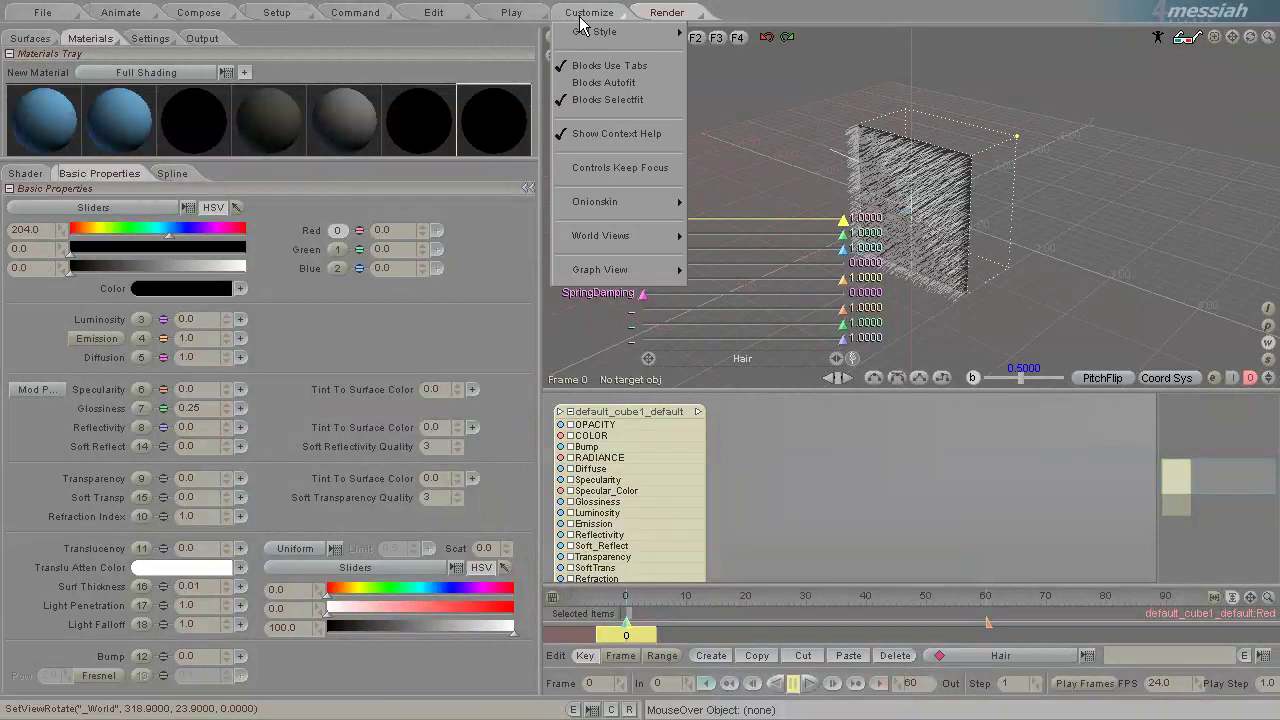
mouse_move(601, 38)
mouse_move(607, 240)
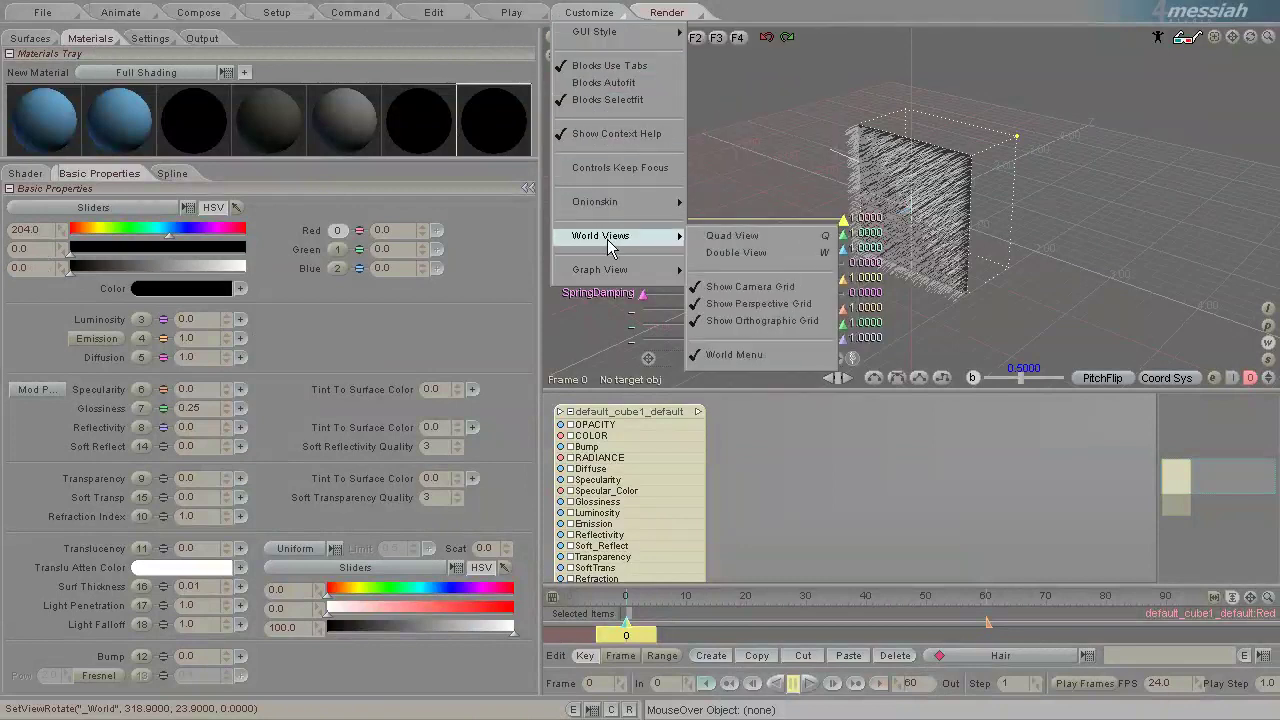
click(766, 310)
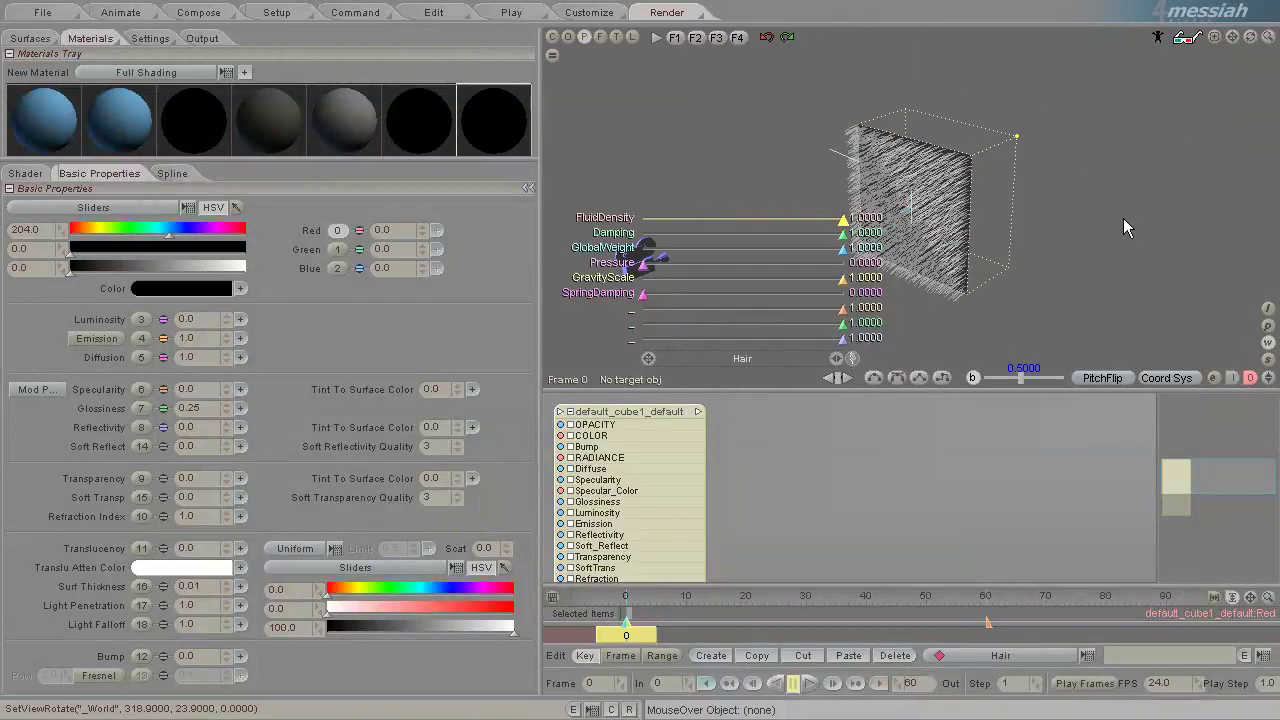
Step: Add two nulls to the scene
scroll(1123, 218, up, 5)
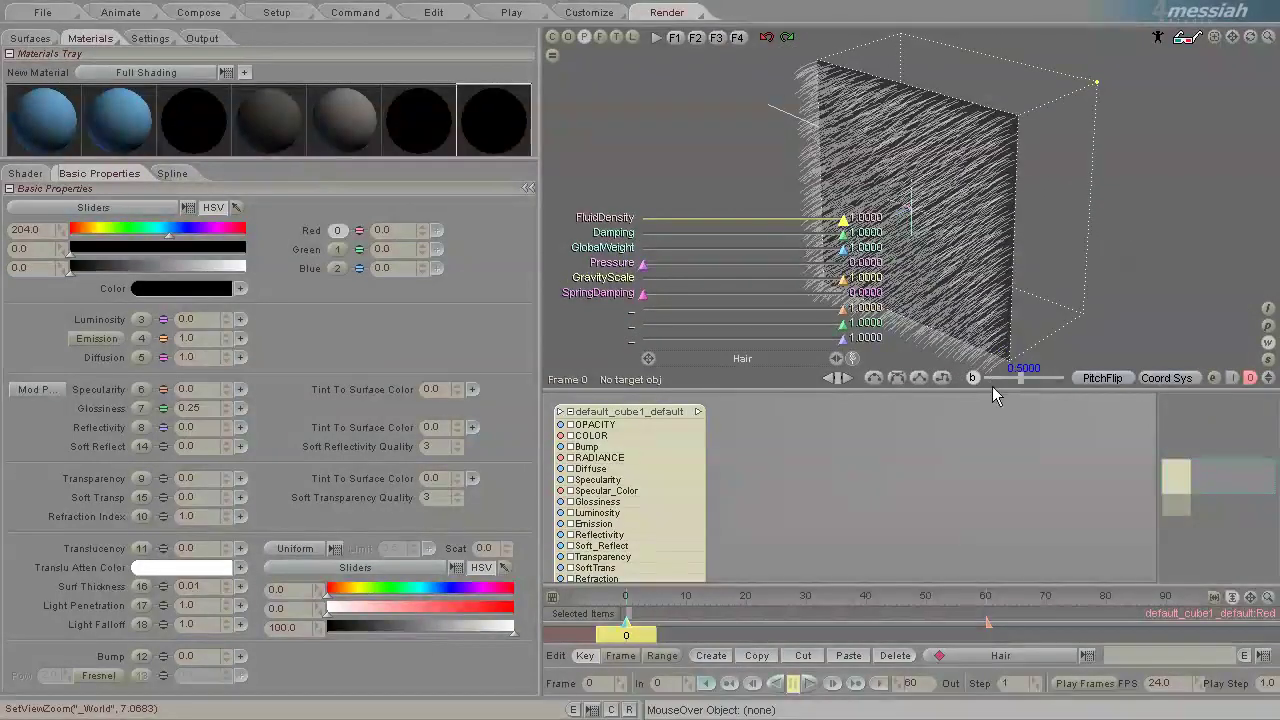
drag(993, 390, 996, 529)
click(104, 11)
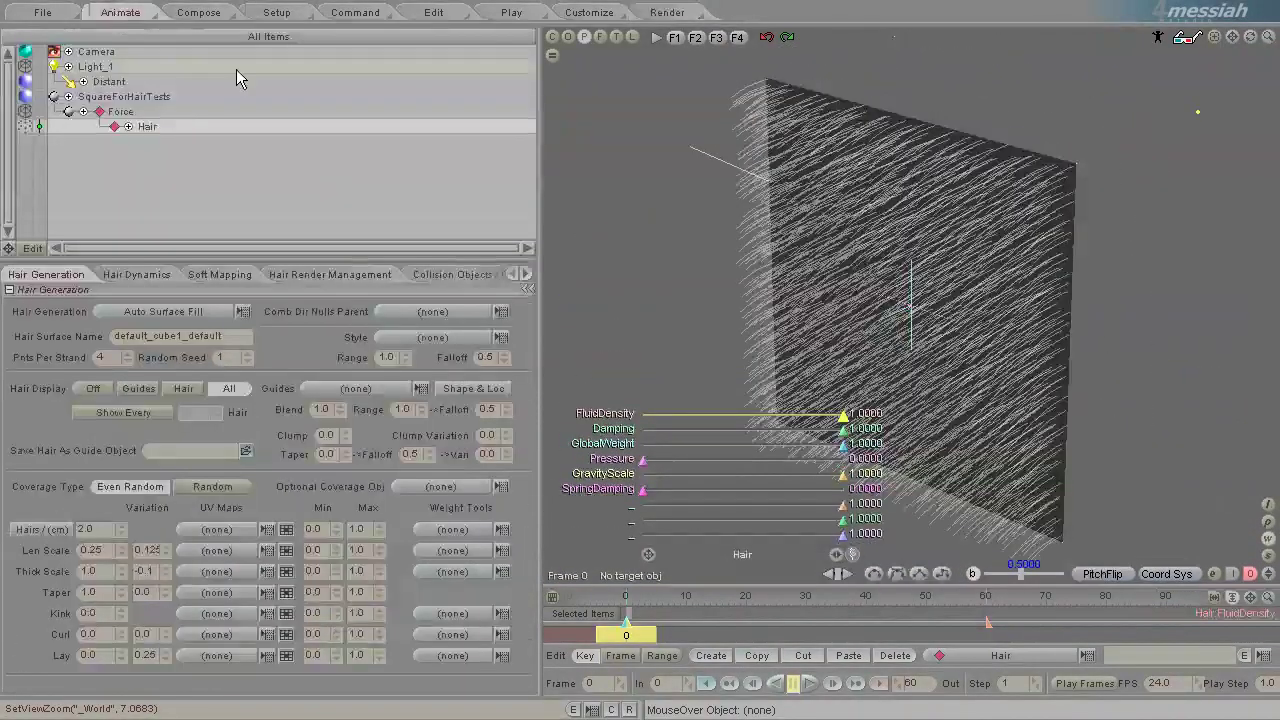
drag(1250, 37, 555, 312)
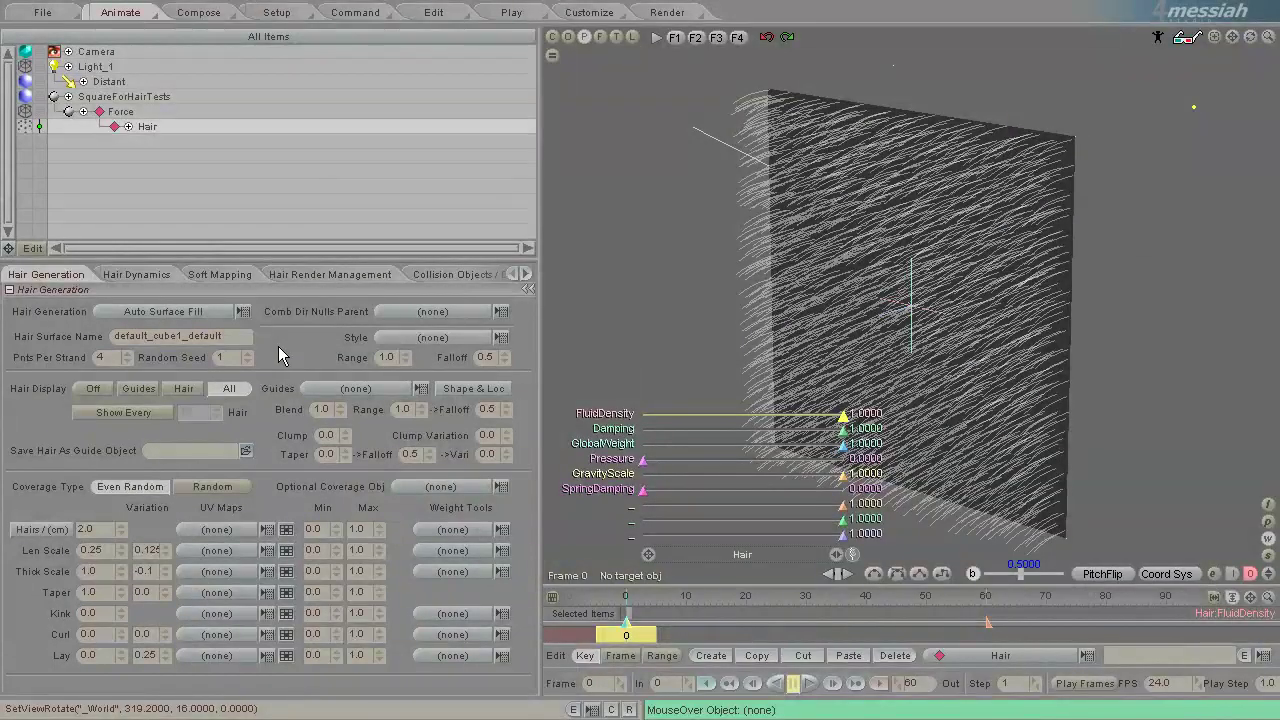
click(275, 12)
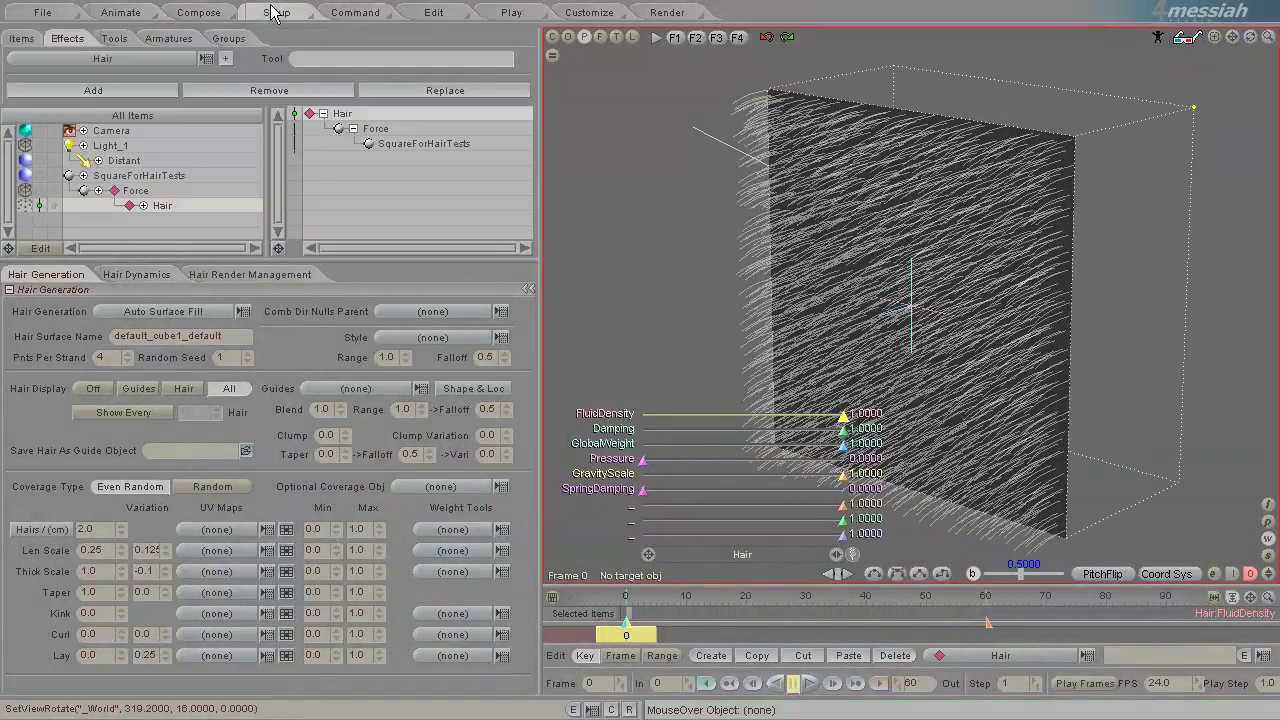
click(114, 39)
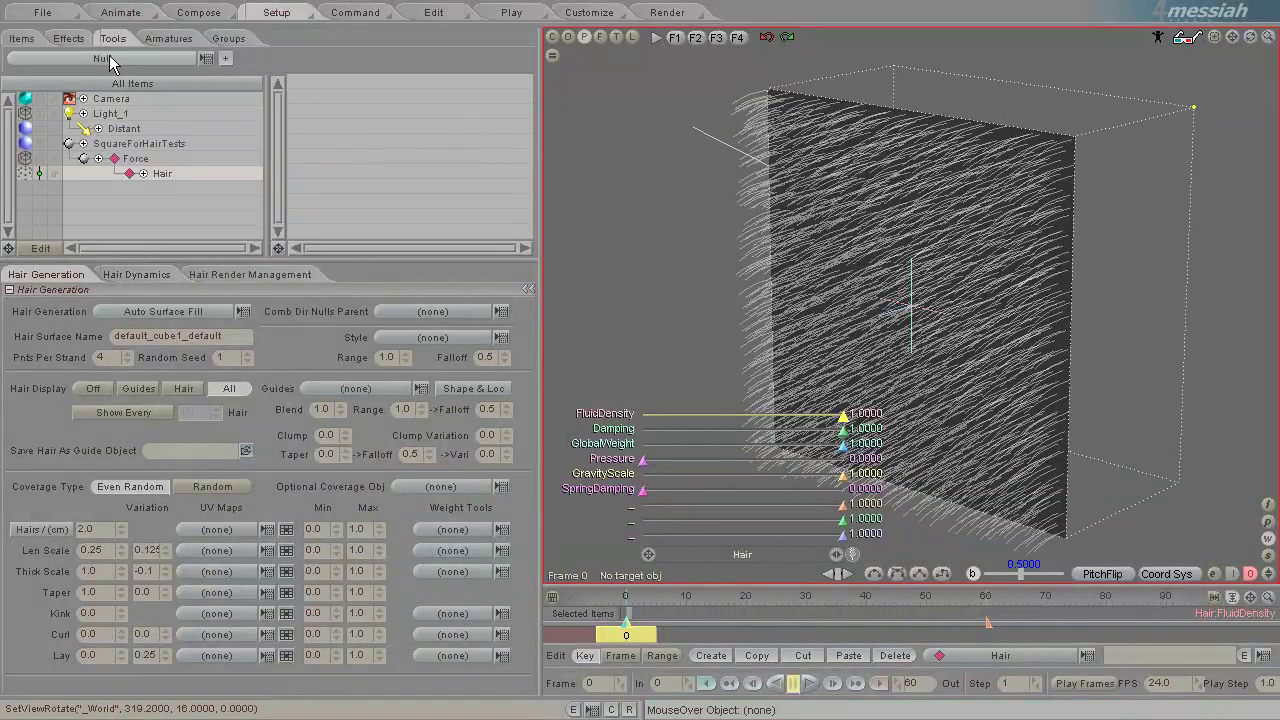
click(225, 58)
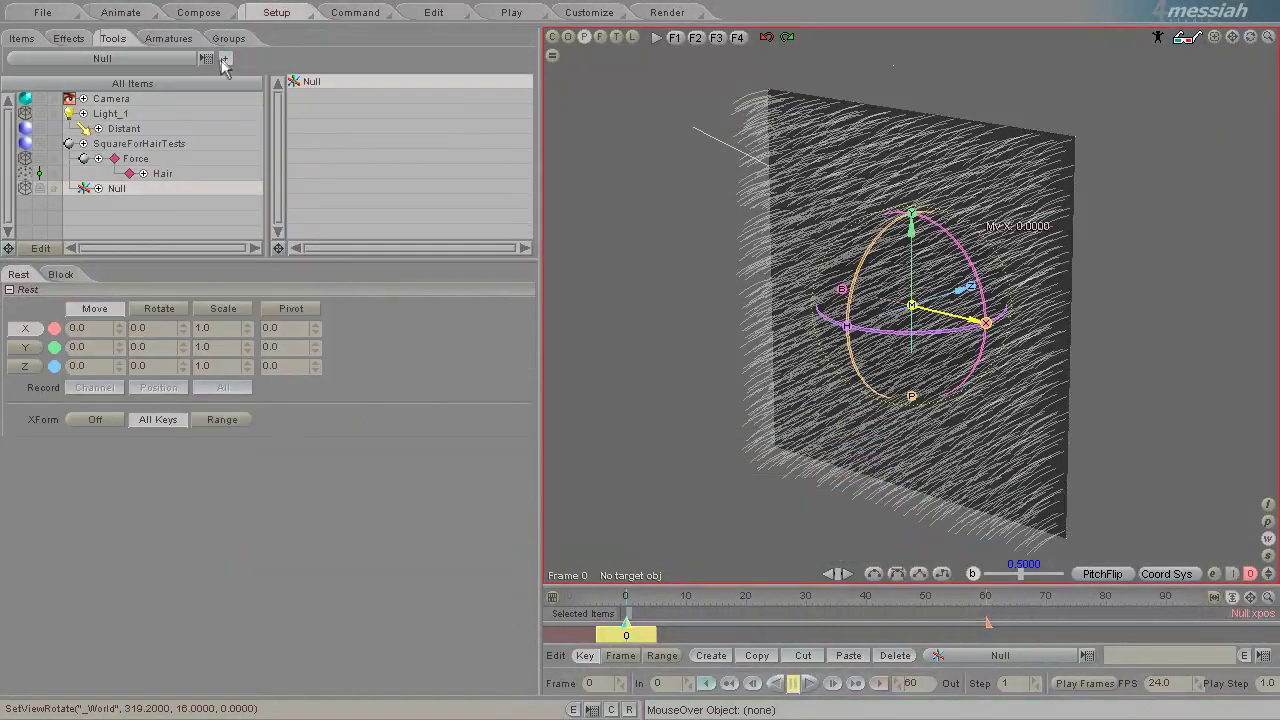
click(225, 58)
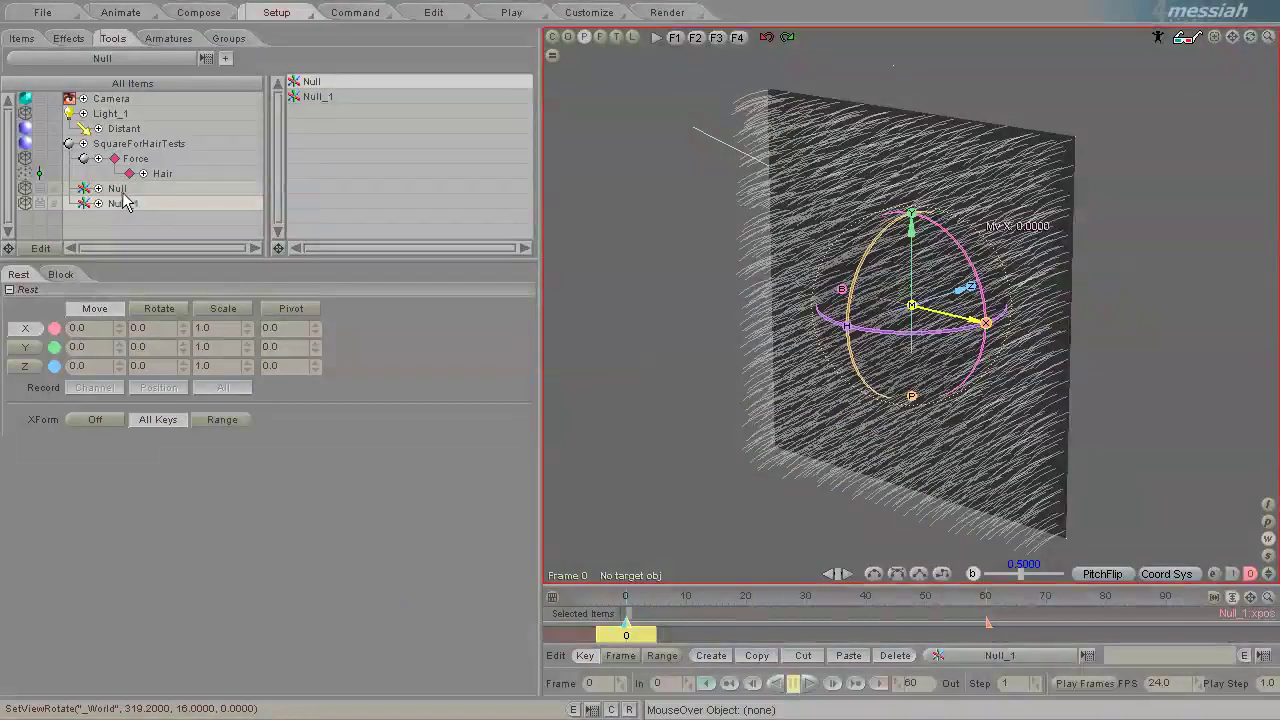
Step: Move both nulls out from under SquareForHairTests to the top level and parent Null_1 to Null
shift+click(135, 188)
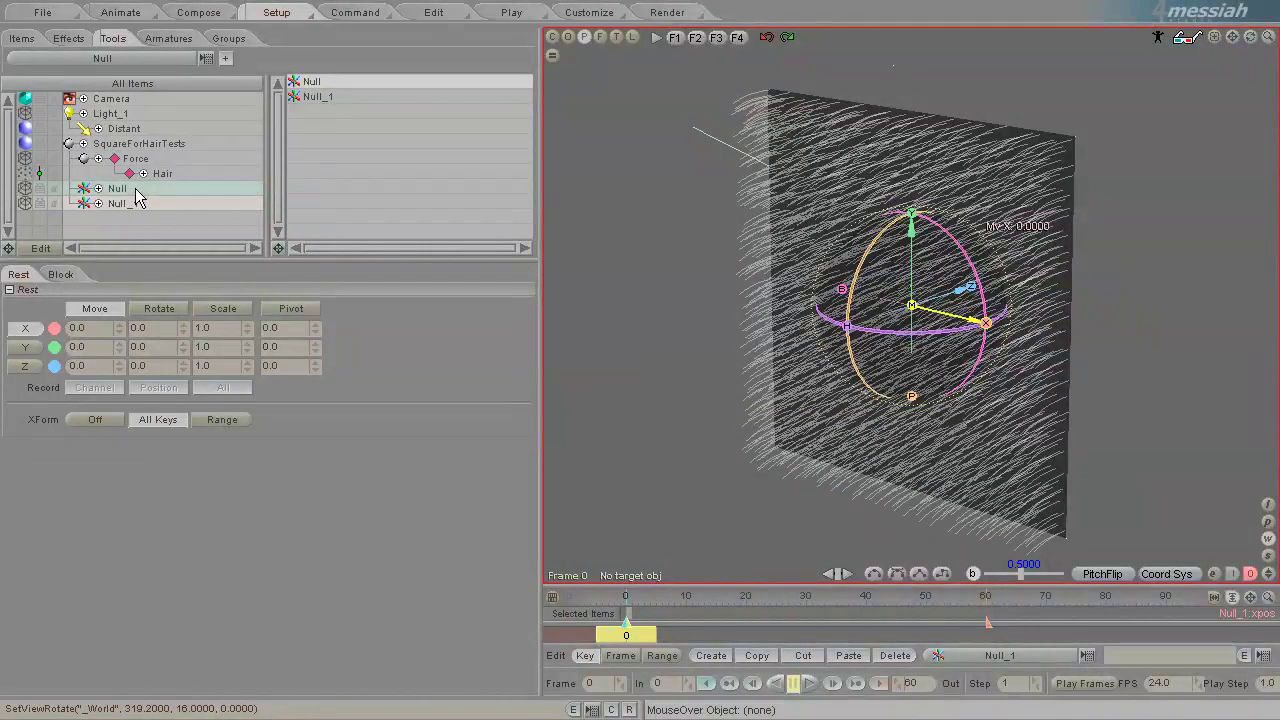
drag(135, 188, 121, 186)
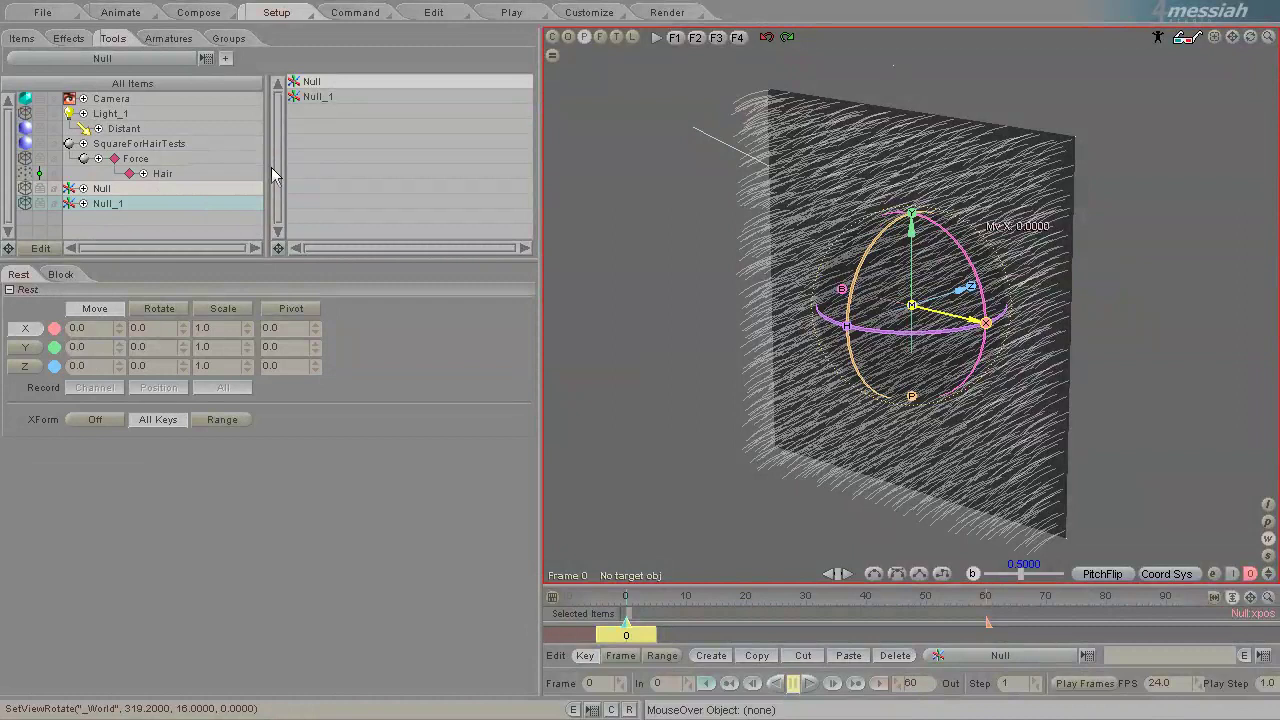
click(104, 205)
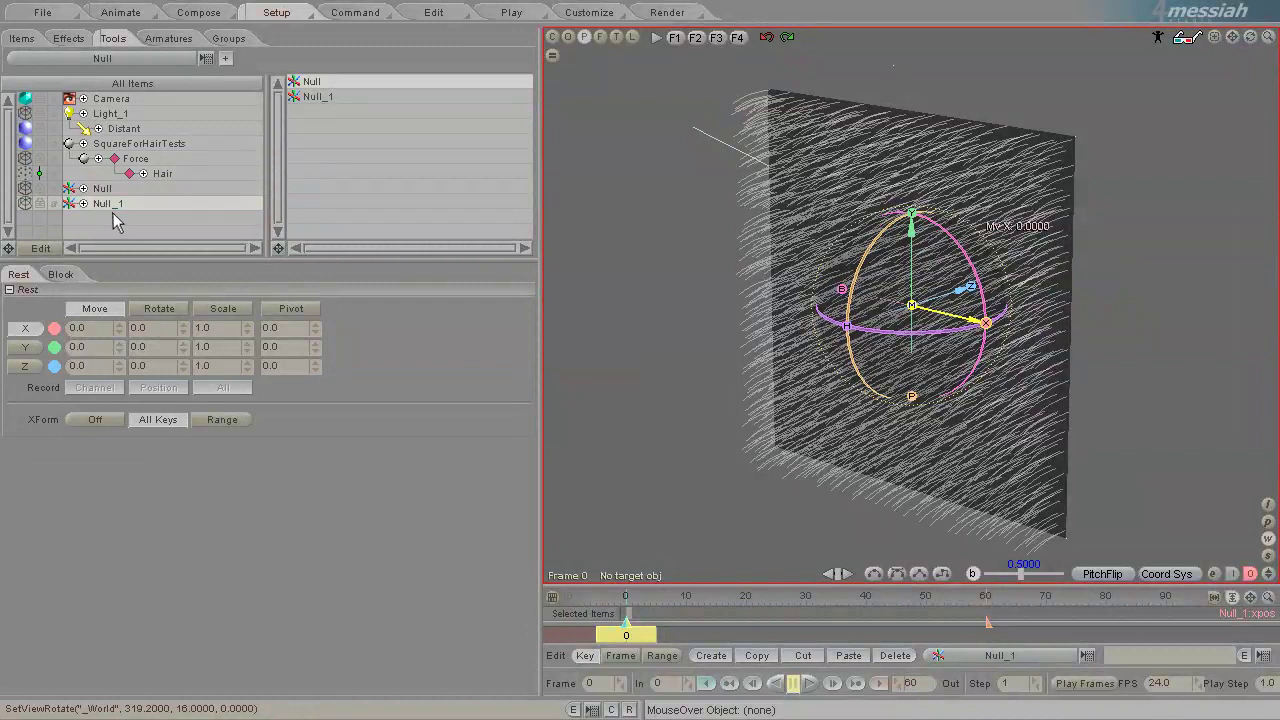
drag(105, 197, 115, 198)
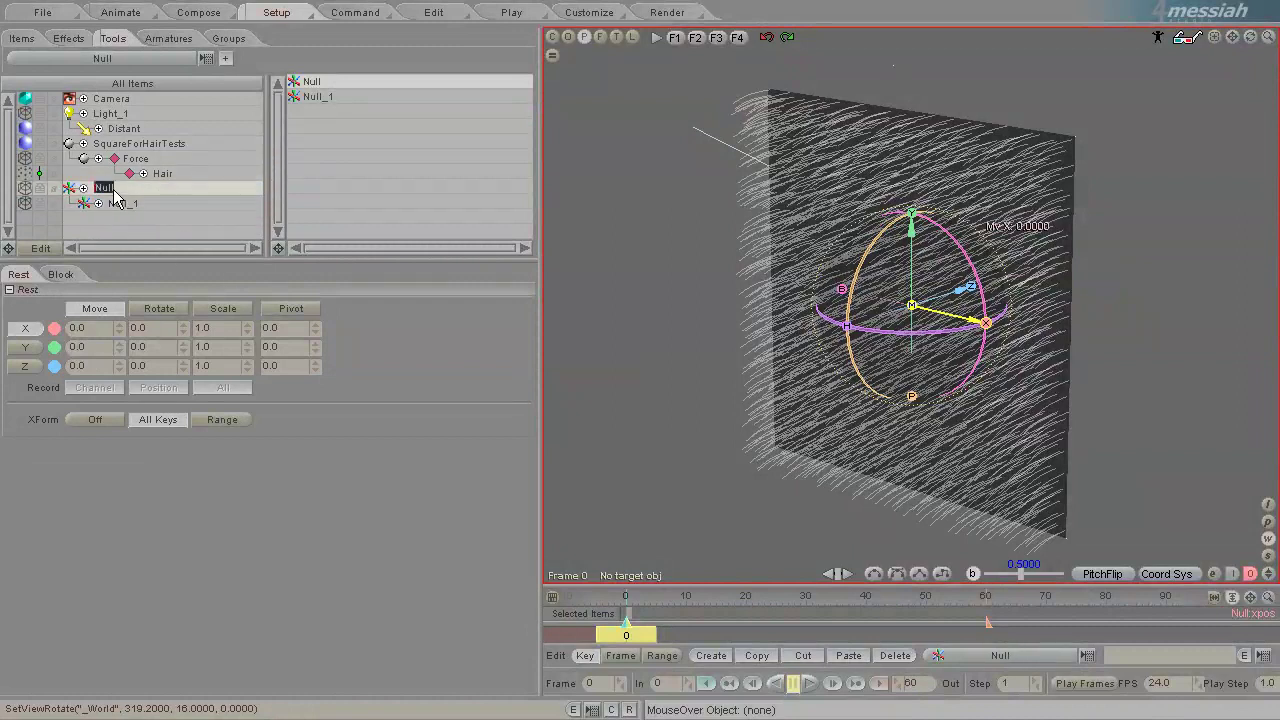
Step: Rename the parent null to NullCombParent and its child null to NullComb
key(End)
text(Comb)
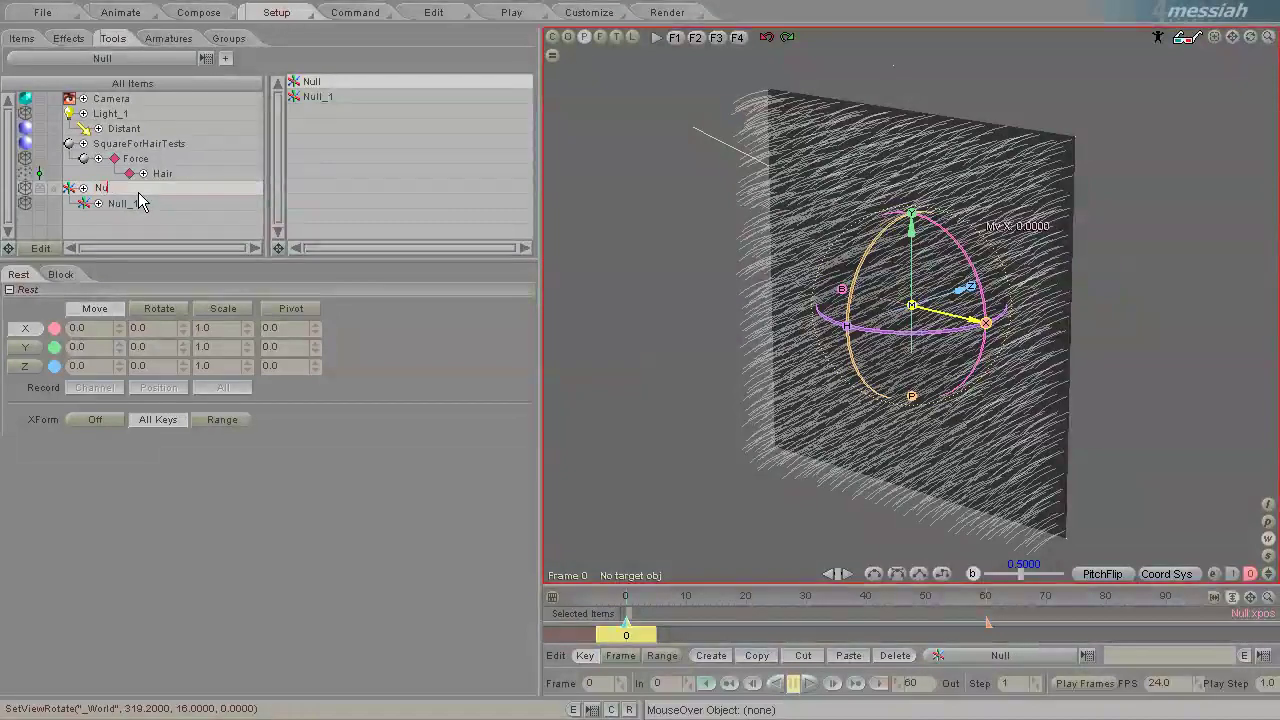
text(Ba)
key(Return)
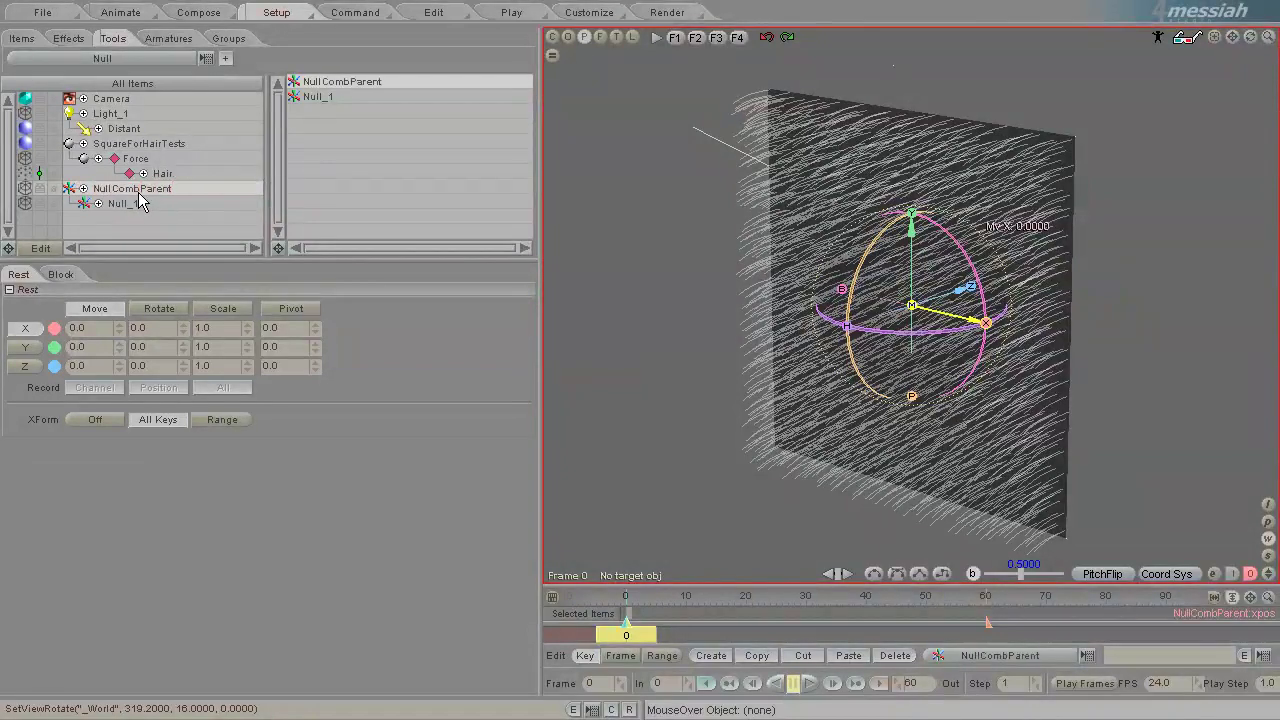
double_click(128, 203)
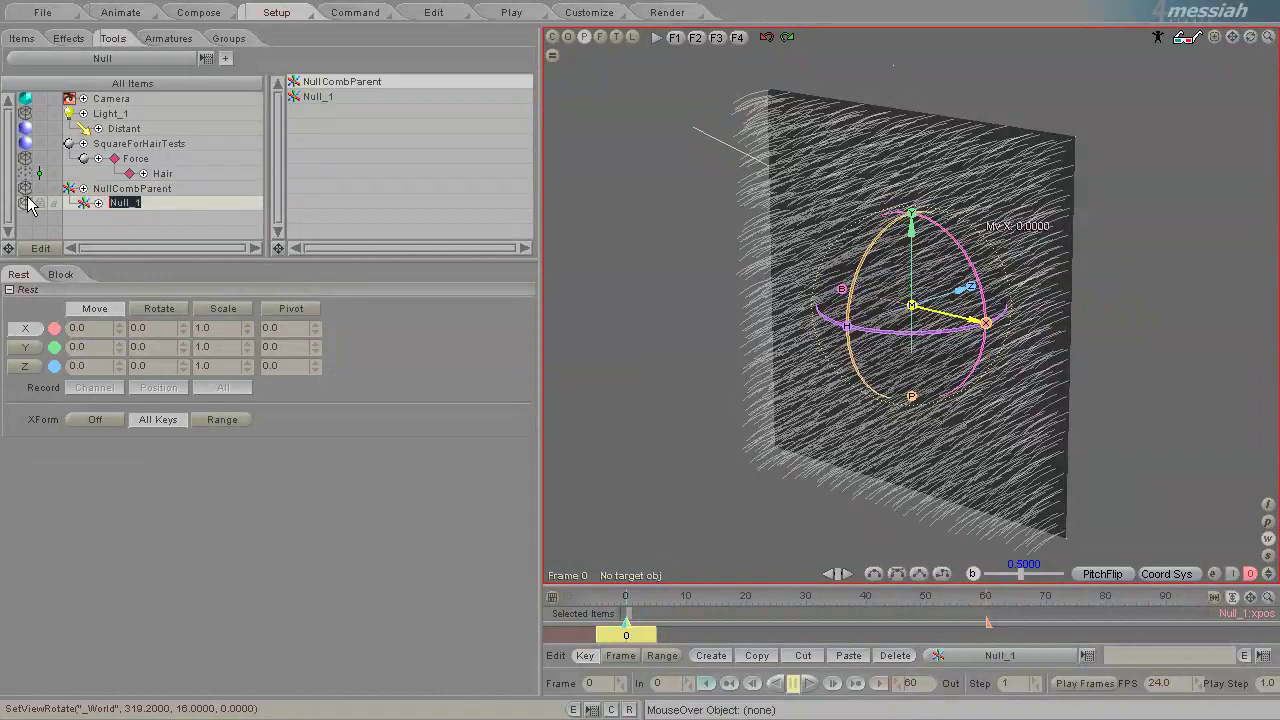
text(NullComb)
key(Return)
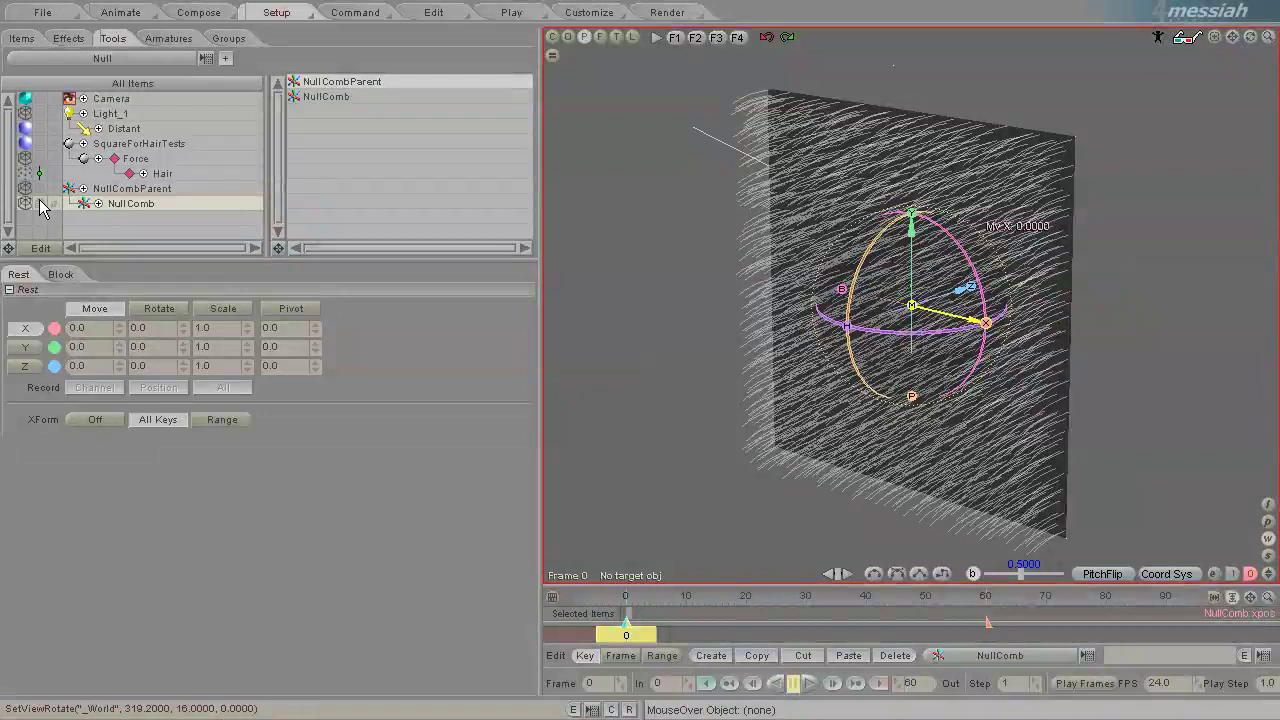
Step: Assign NullCombParent as the Hair effect's Comb Dir Nulls Parent in Animate mode
click(120, 12)
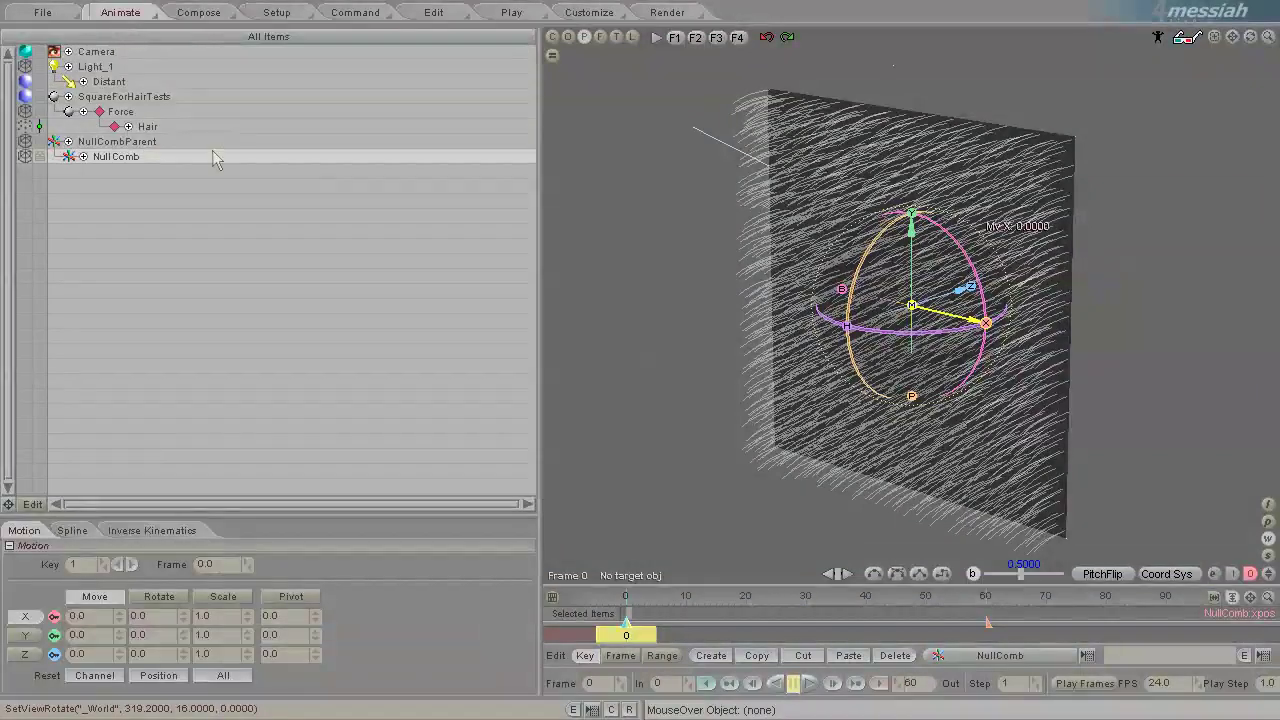
click(145, 127)
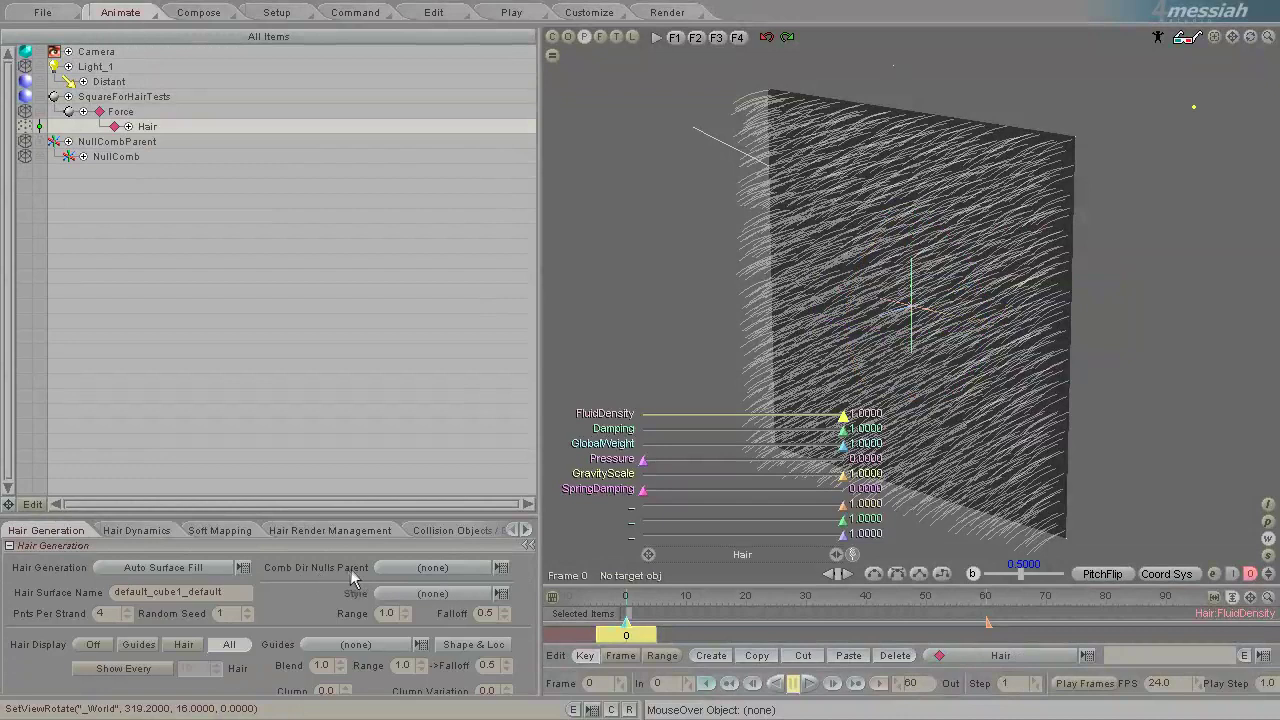
click(405, 567)
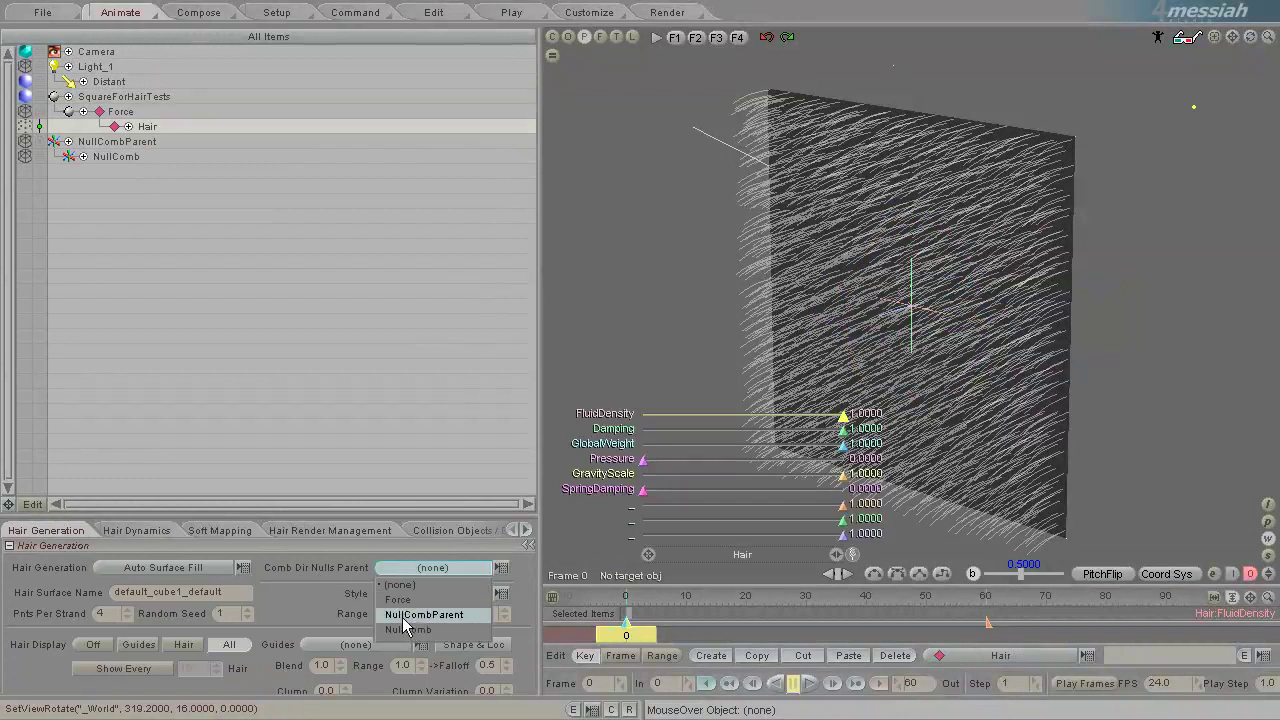
click(404, 616)
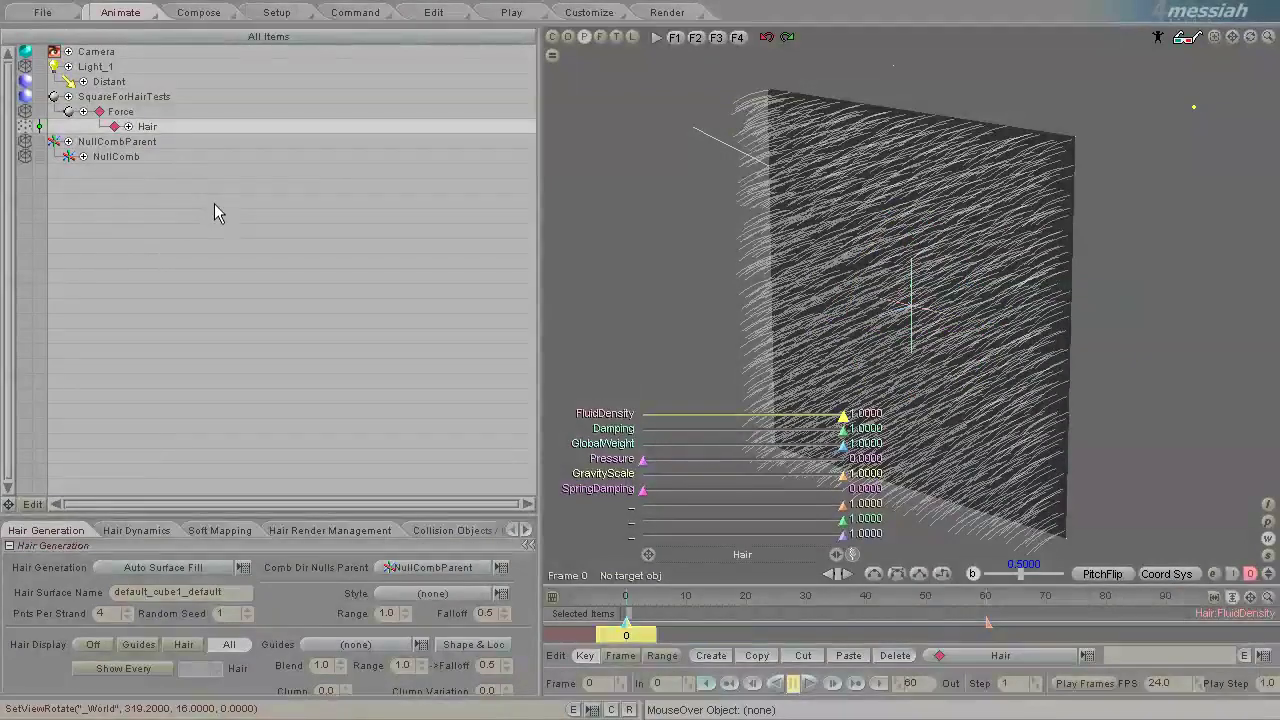
Step: Rotate NullComb to a heading of about 147, pitch of about -25 and bank of about 15 to comb the hair
click(121, 157)
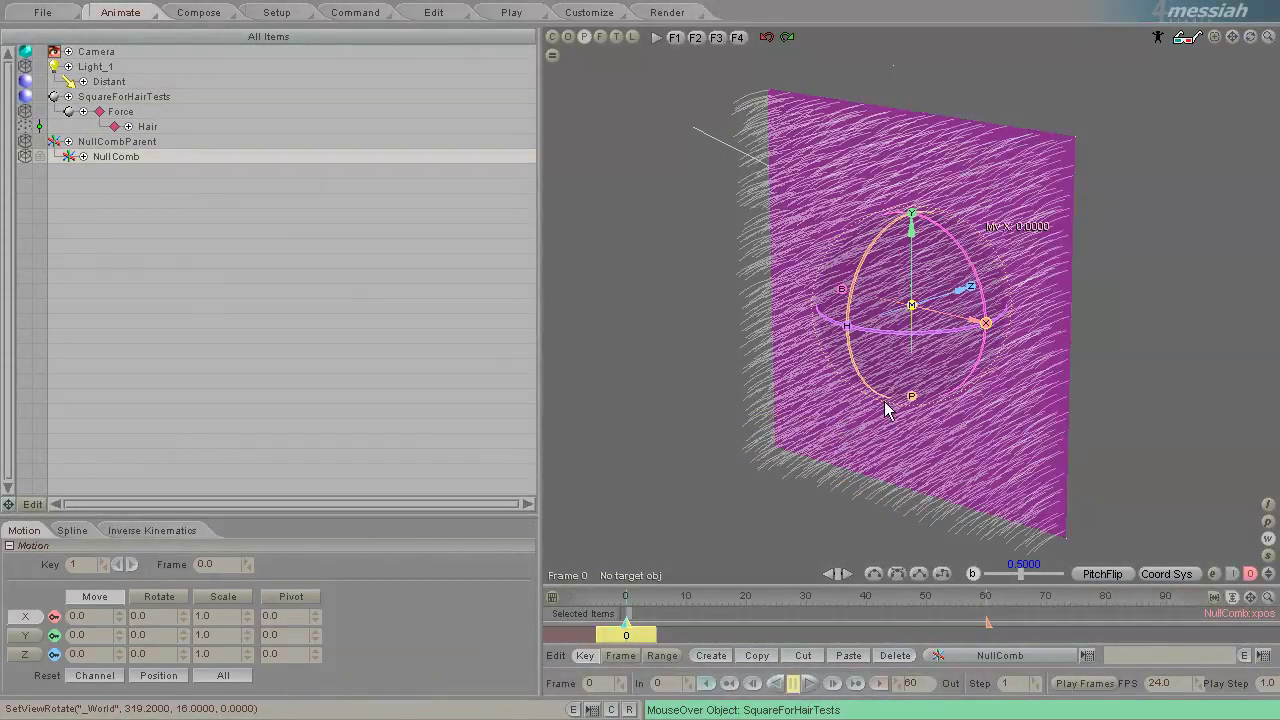
key(y)
drag(933, 340, 555, 313)
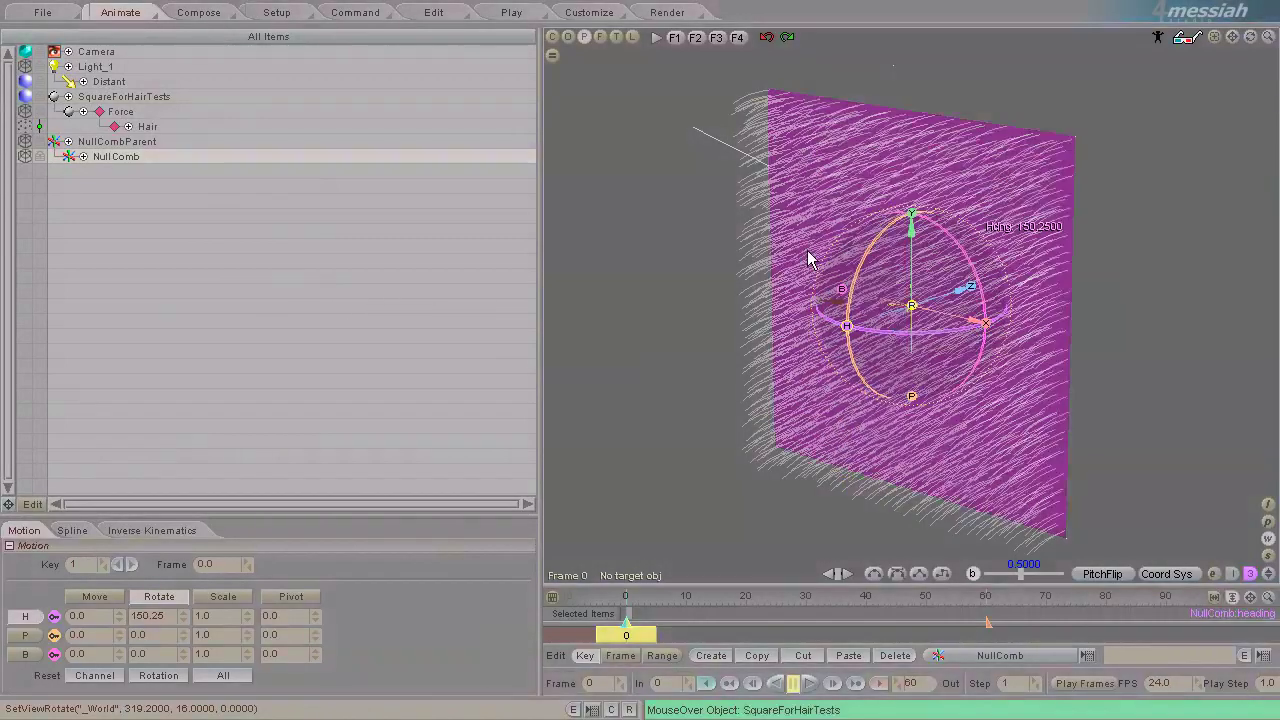
drag(870, 263, 555, 312)
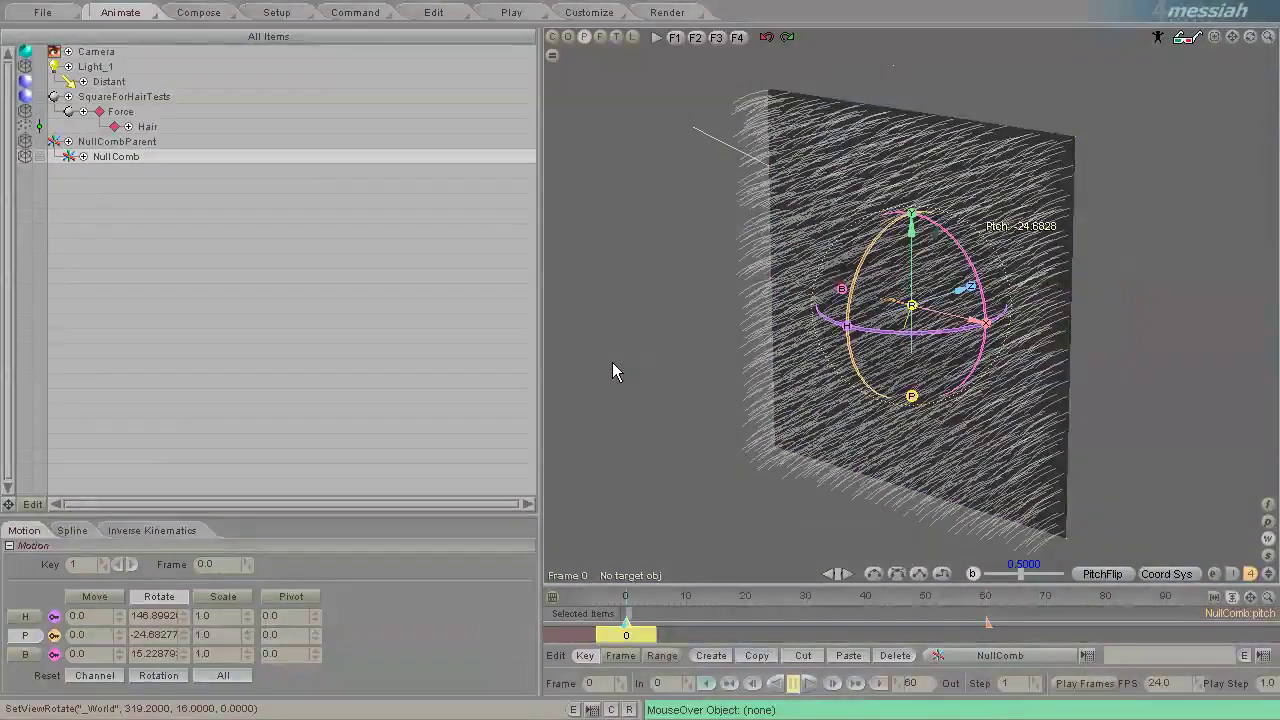
drag(1250, 38, 555, 312)
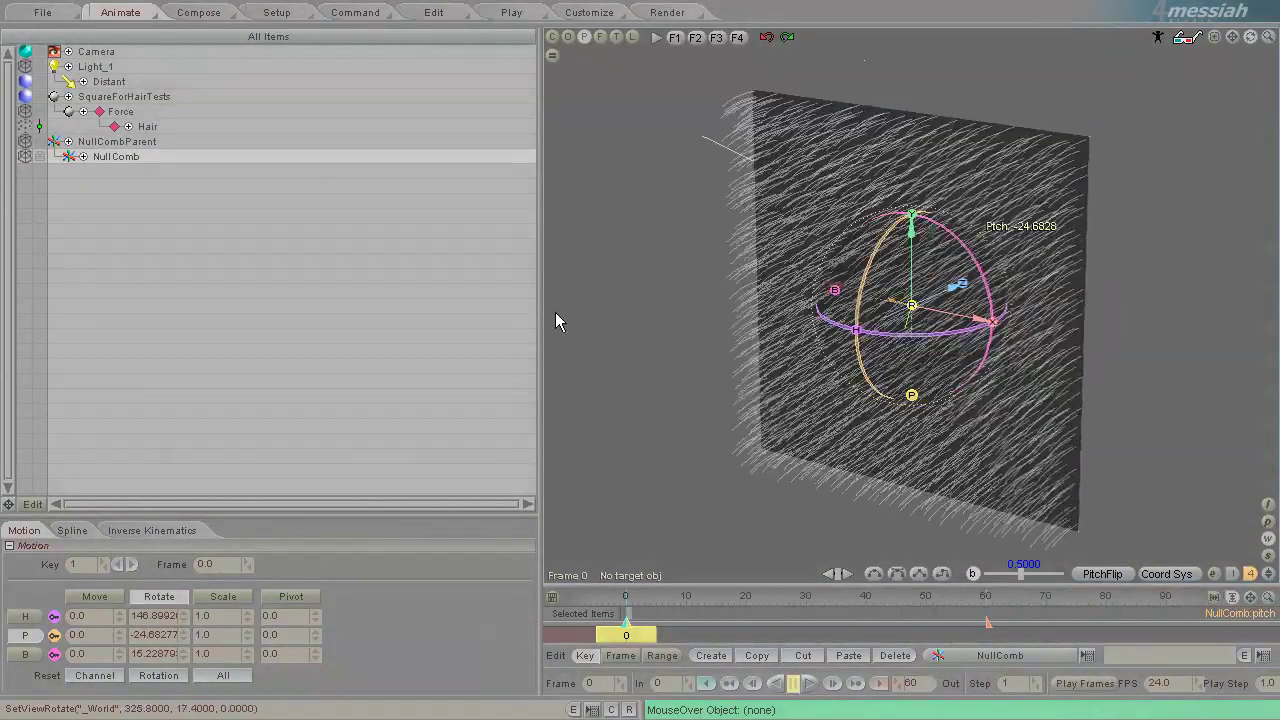
Step: Enlarge the Hair effect's settings area and set the hair's Lay value to 0.5
click(150, 127)
drag(353, 512, 353, 240)
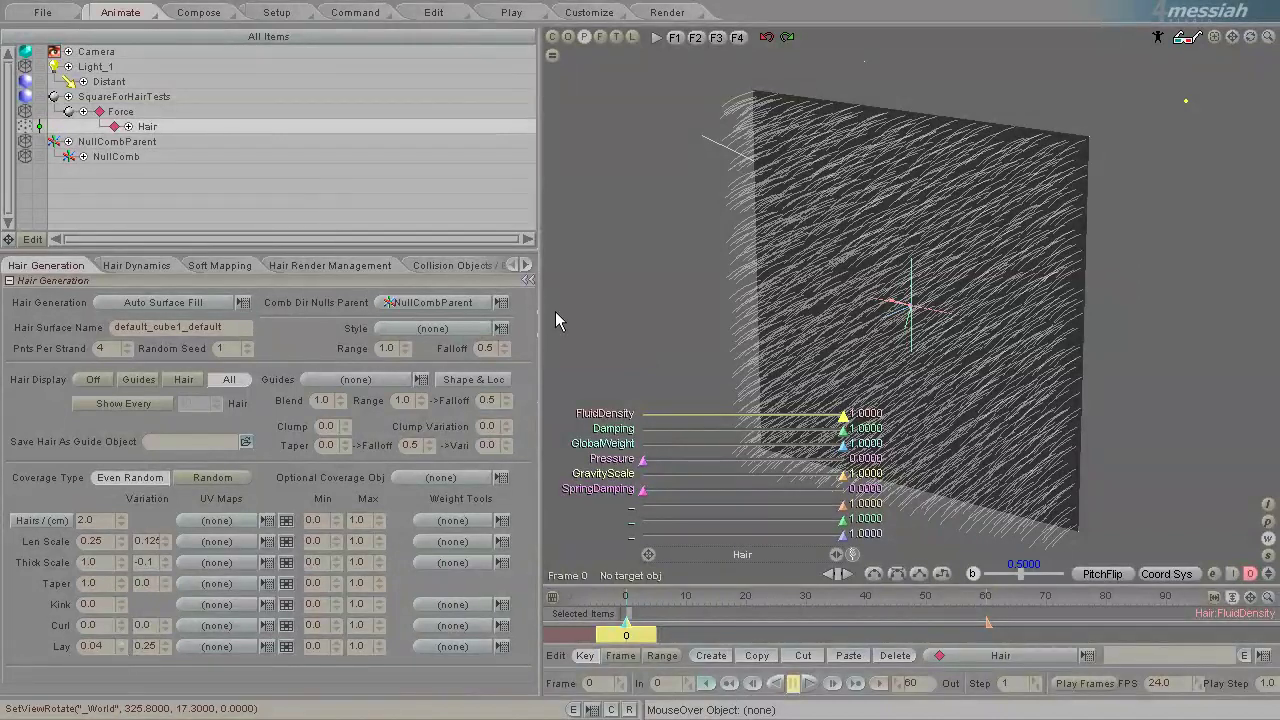
text(0.76)
key(Return)
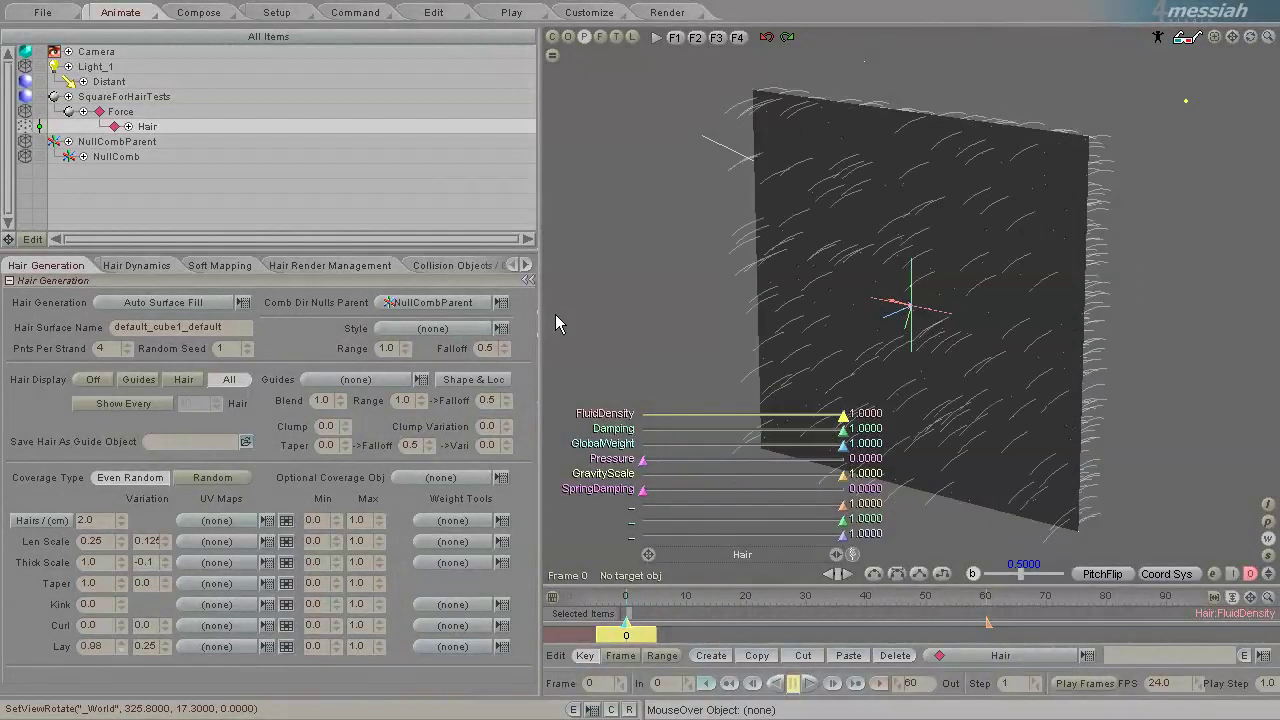
drag(99, 649, 42, 644)
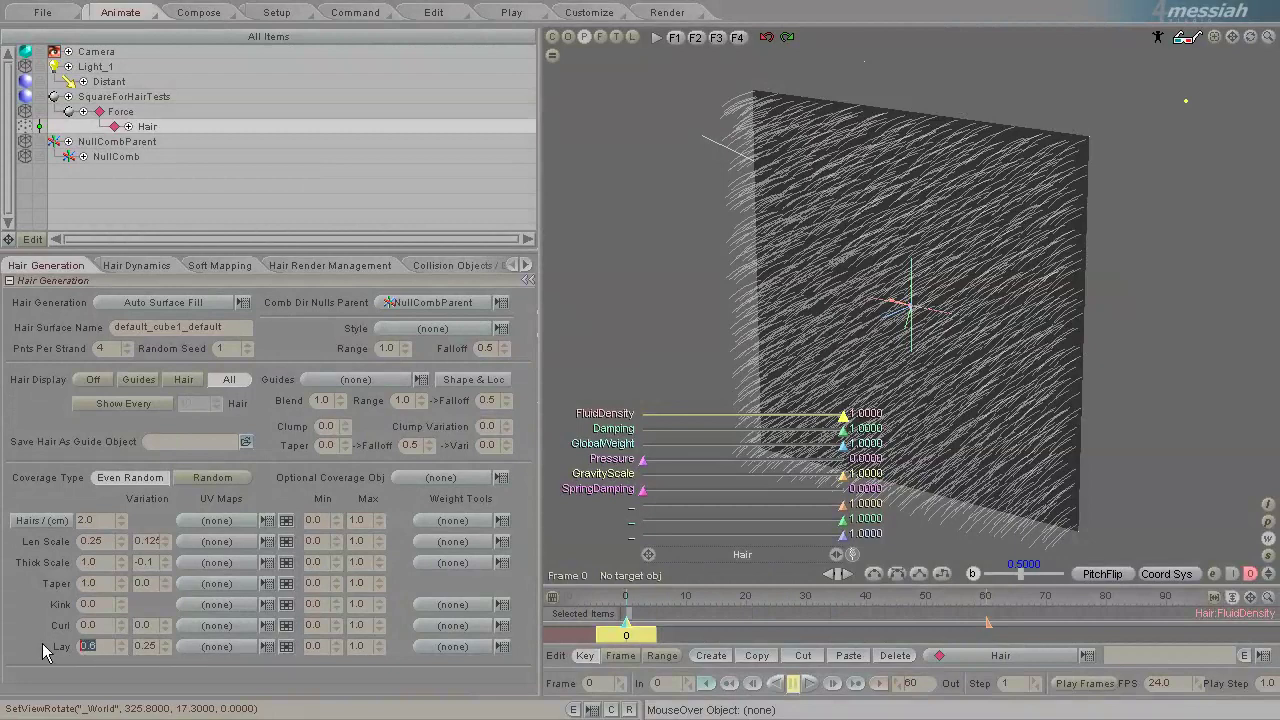
text(0.5)
key(Return)
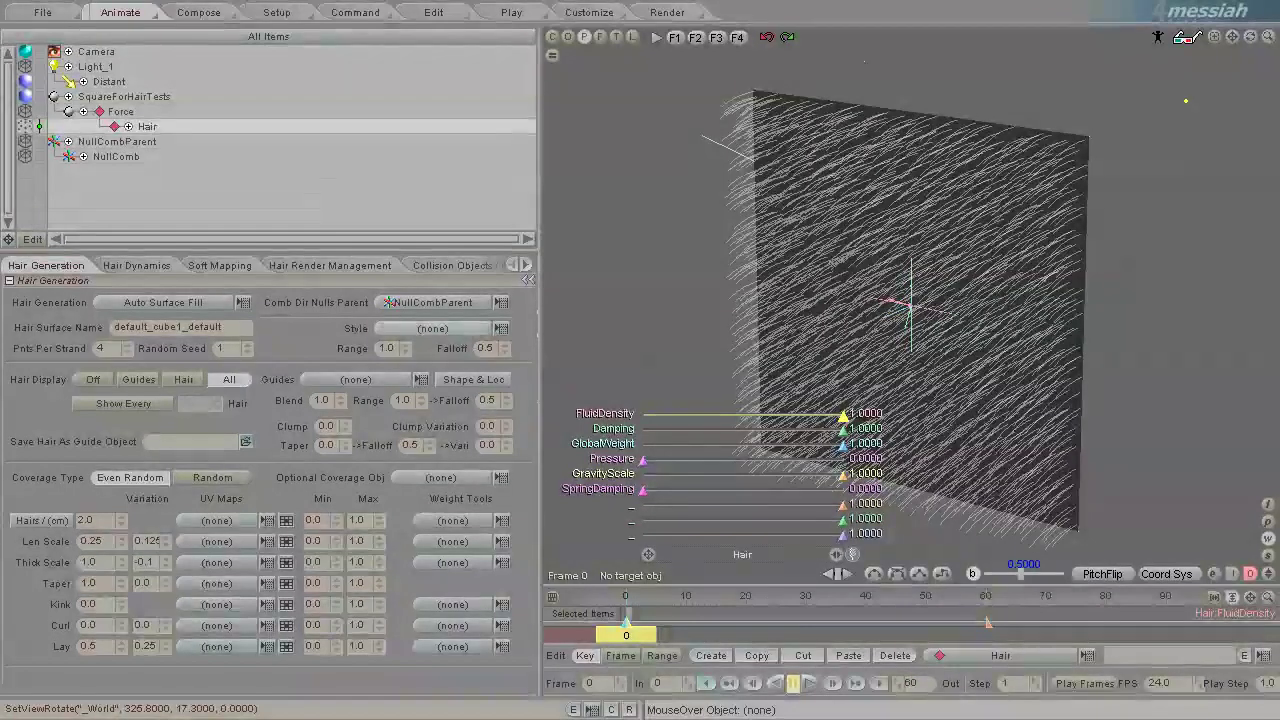
Step: Scale NullComb to 0.9 in X and 0.66 in Y
click(130, 158)
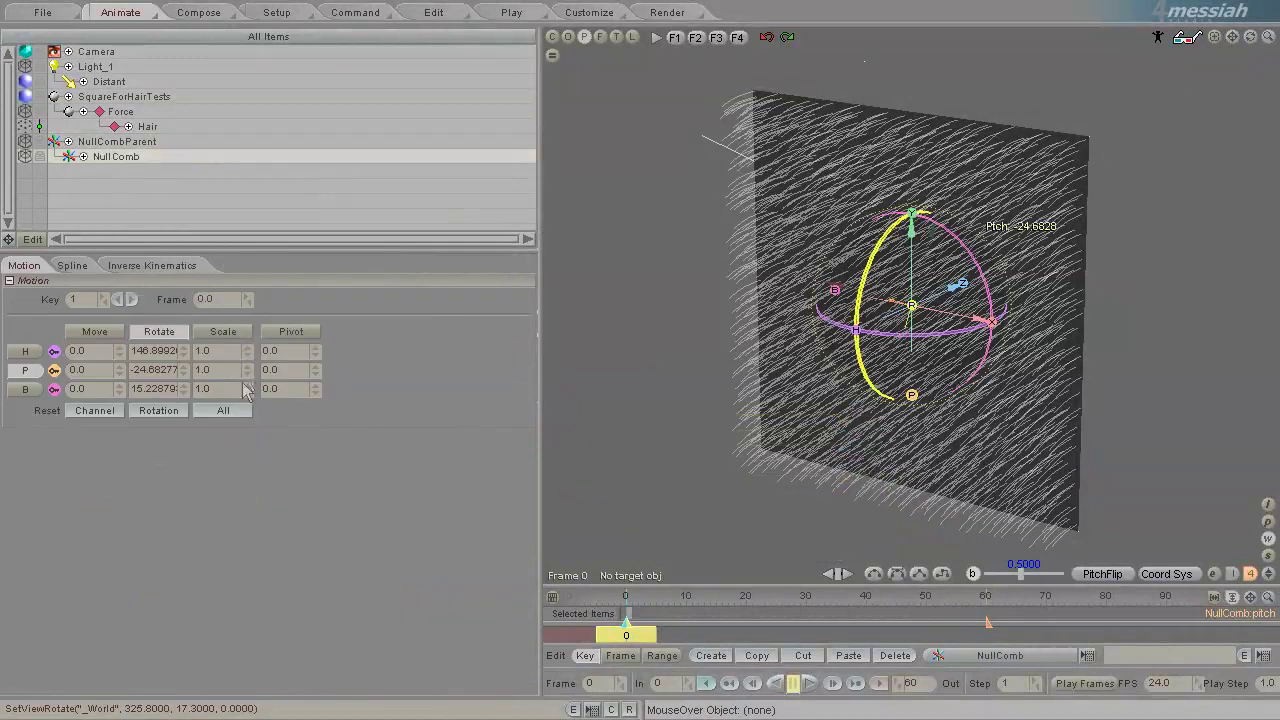
drag(248, 348, 555, 313)
drag(248, 364, 555, 312)
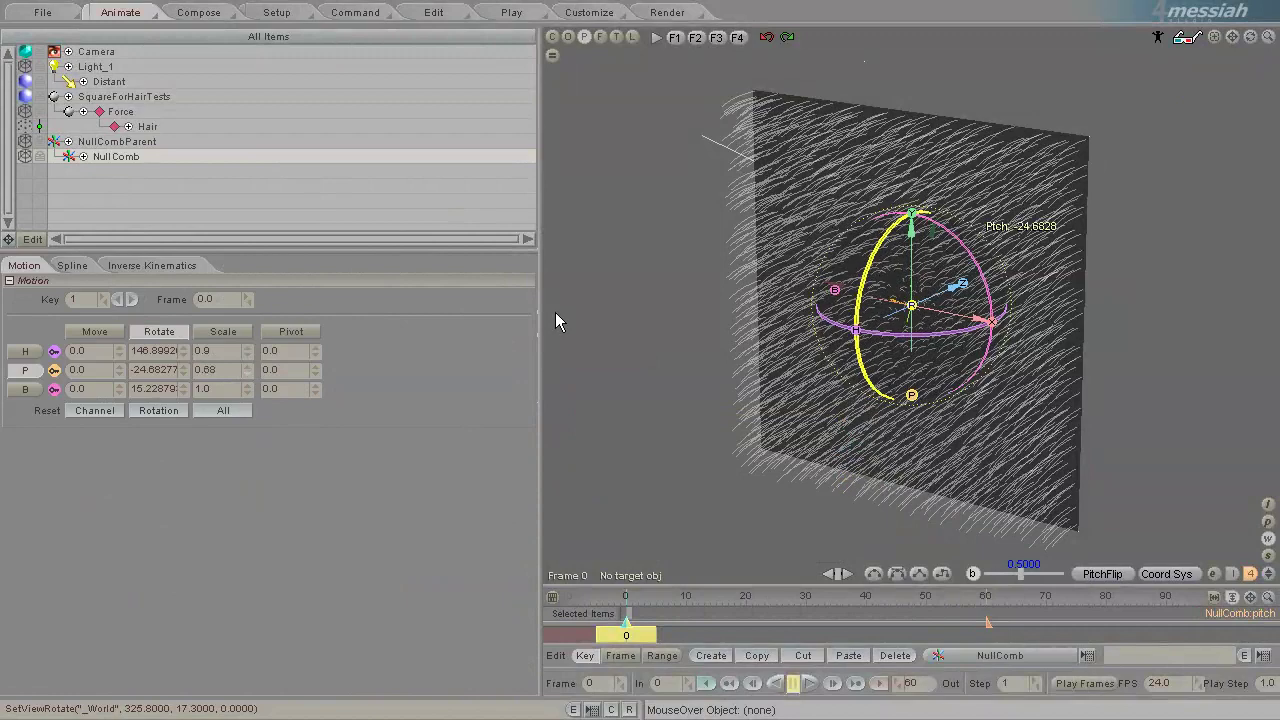
drag(555, 313, 555, 312)
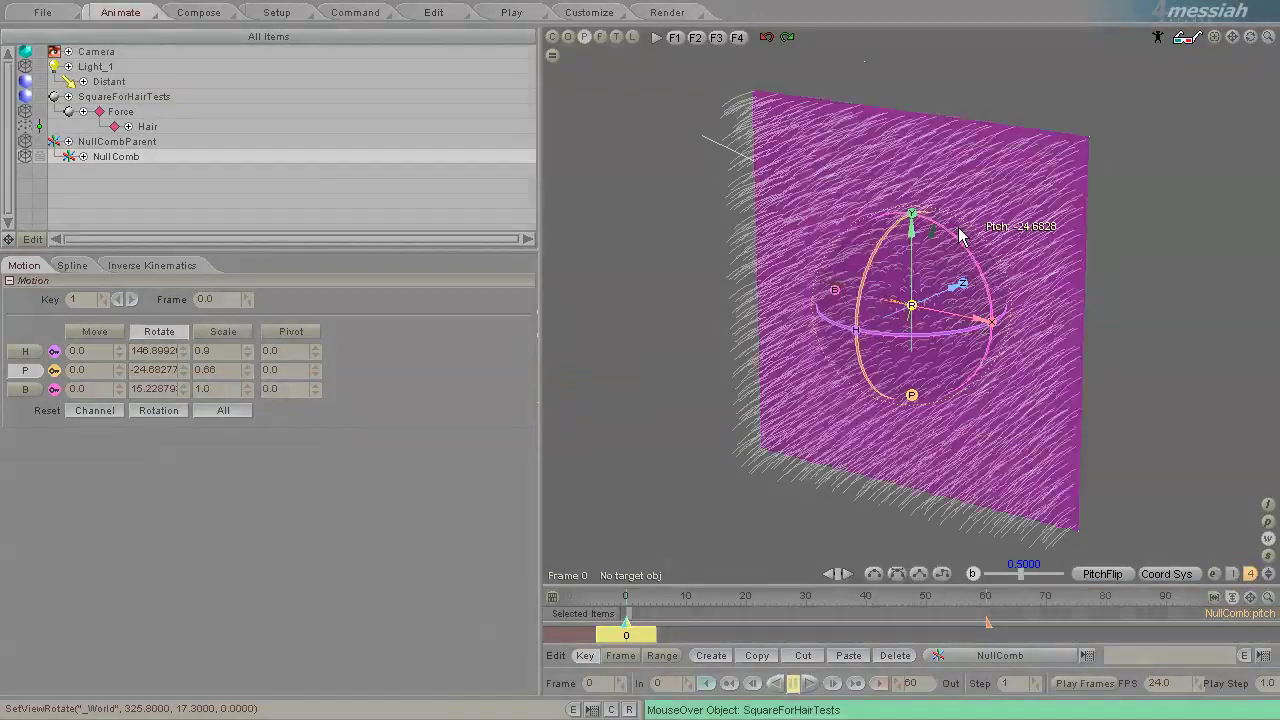
Step: Switch the transform handles to local coordinates and rotate NullComb to about heading 151, pitch -46 and bank 14
drag(1250, 37, 555, 312)
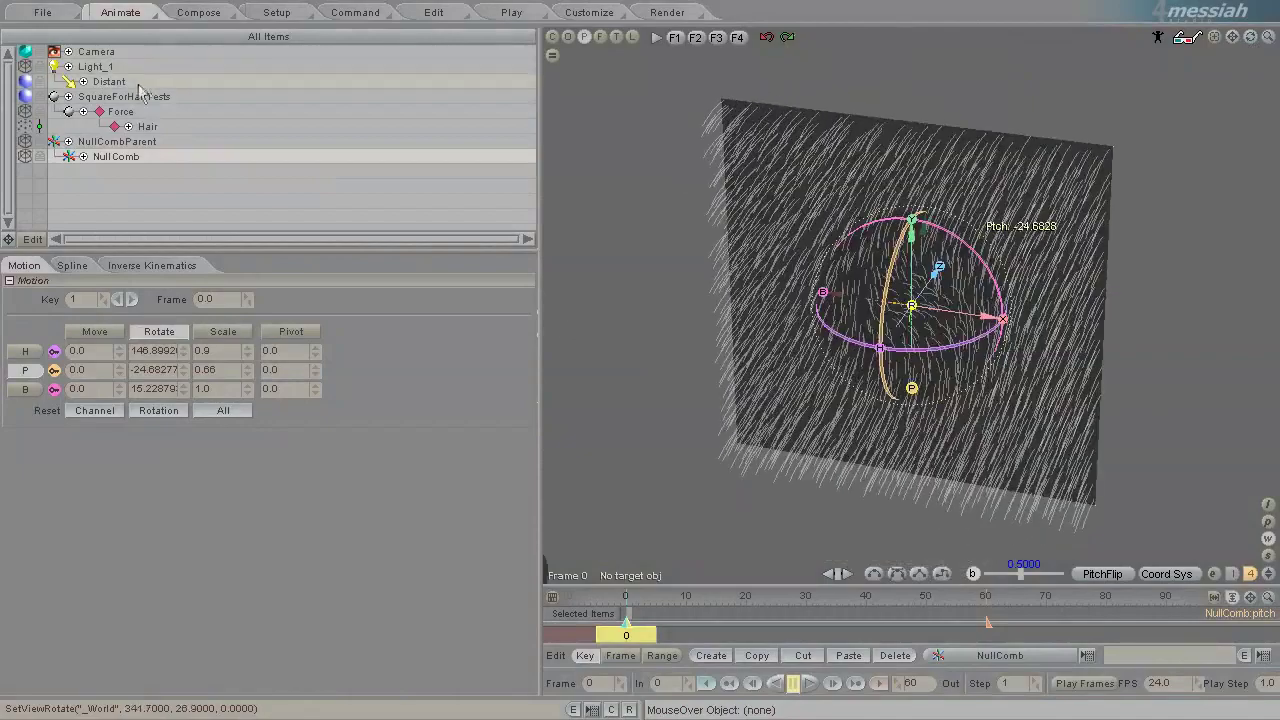
click(148, 142)
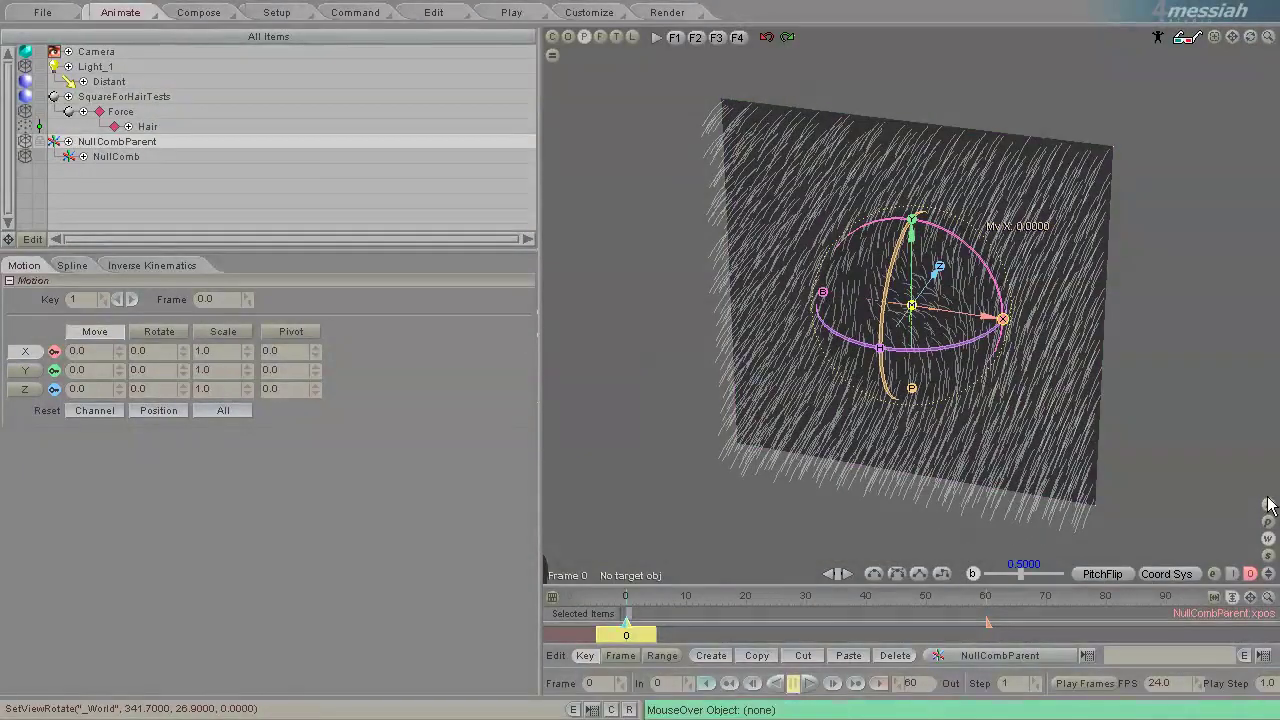
click(1267, 506)
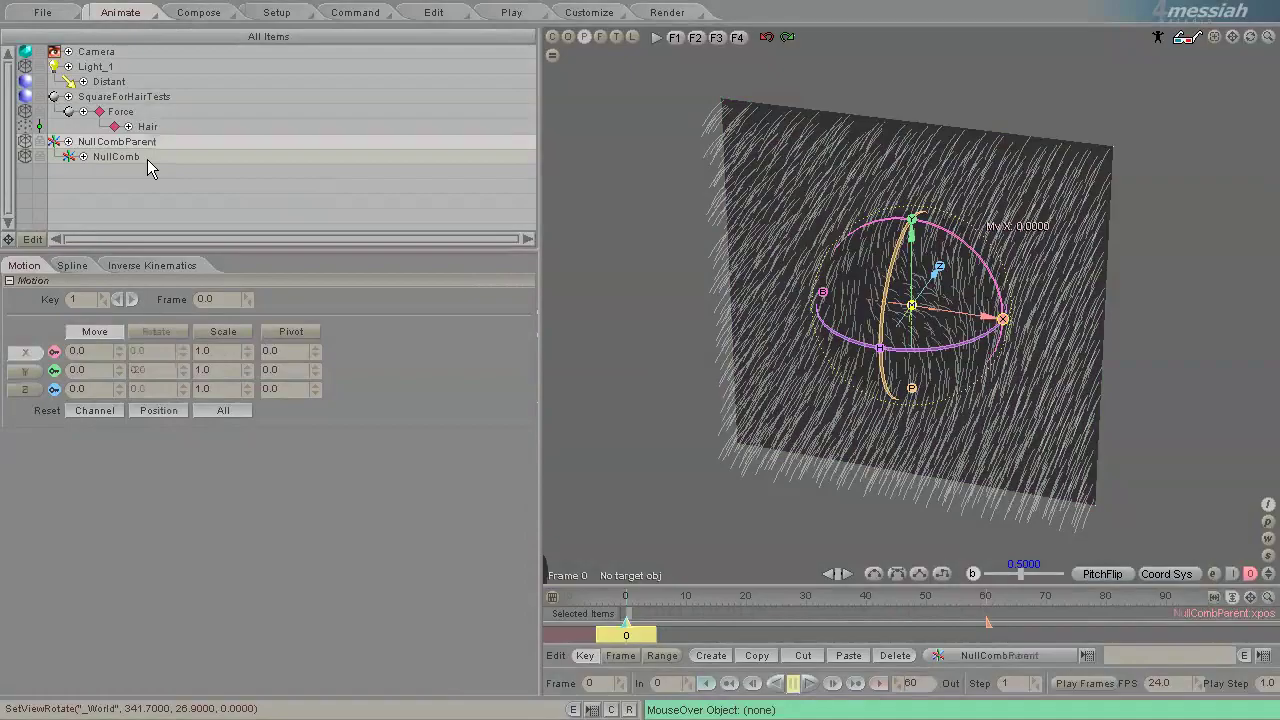
click(147, 157)
drag(1250, 37, 556, 312)
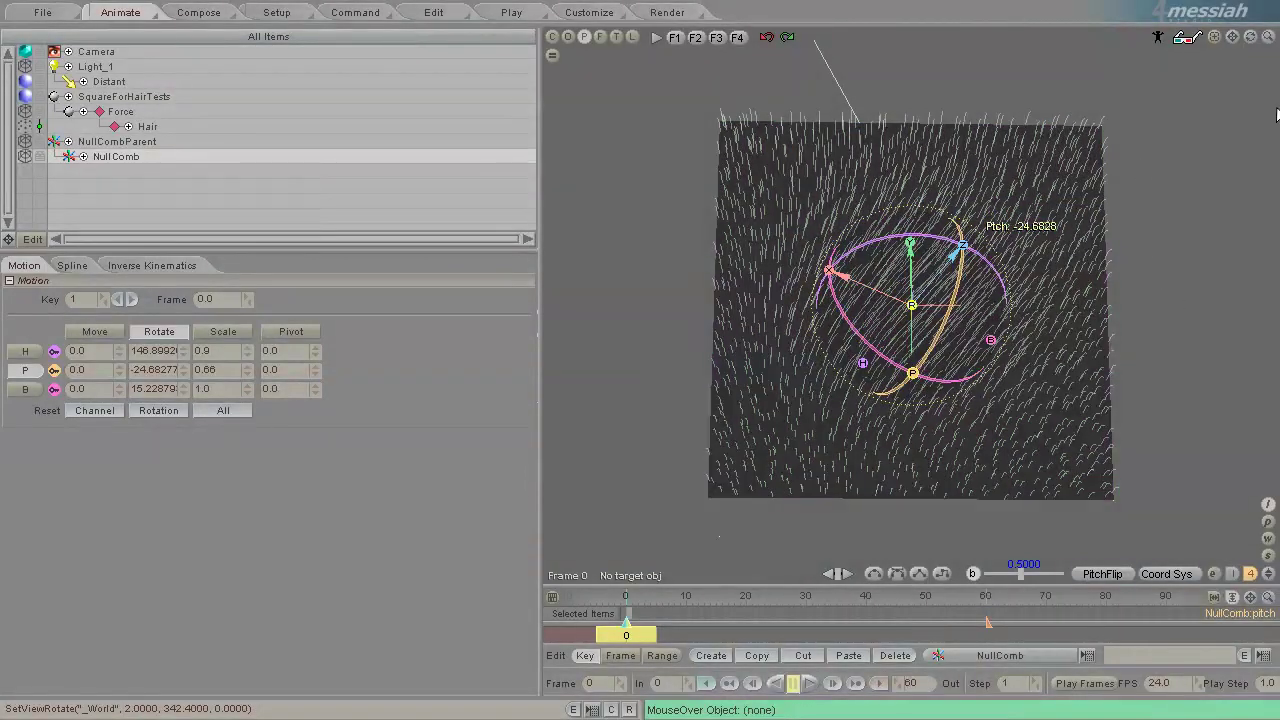
drag(1252, 38, 555, 312)
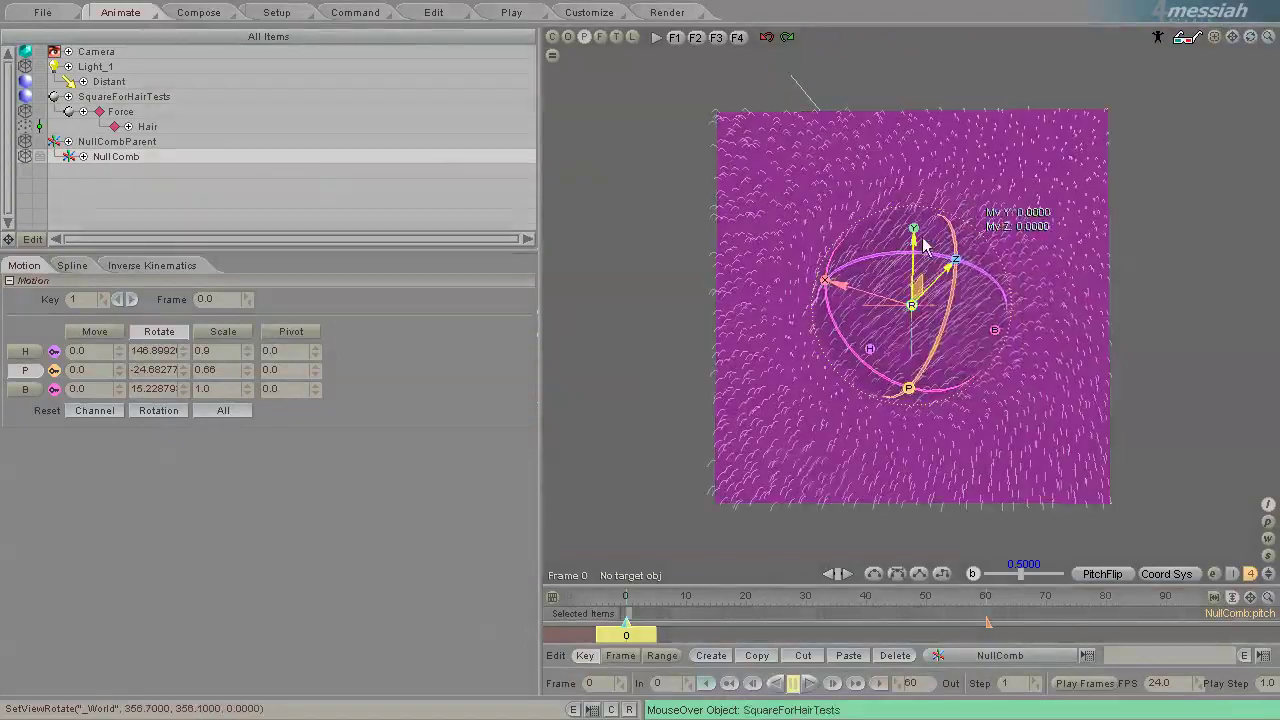
drag(929, 251, 555, 312)
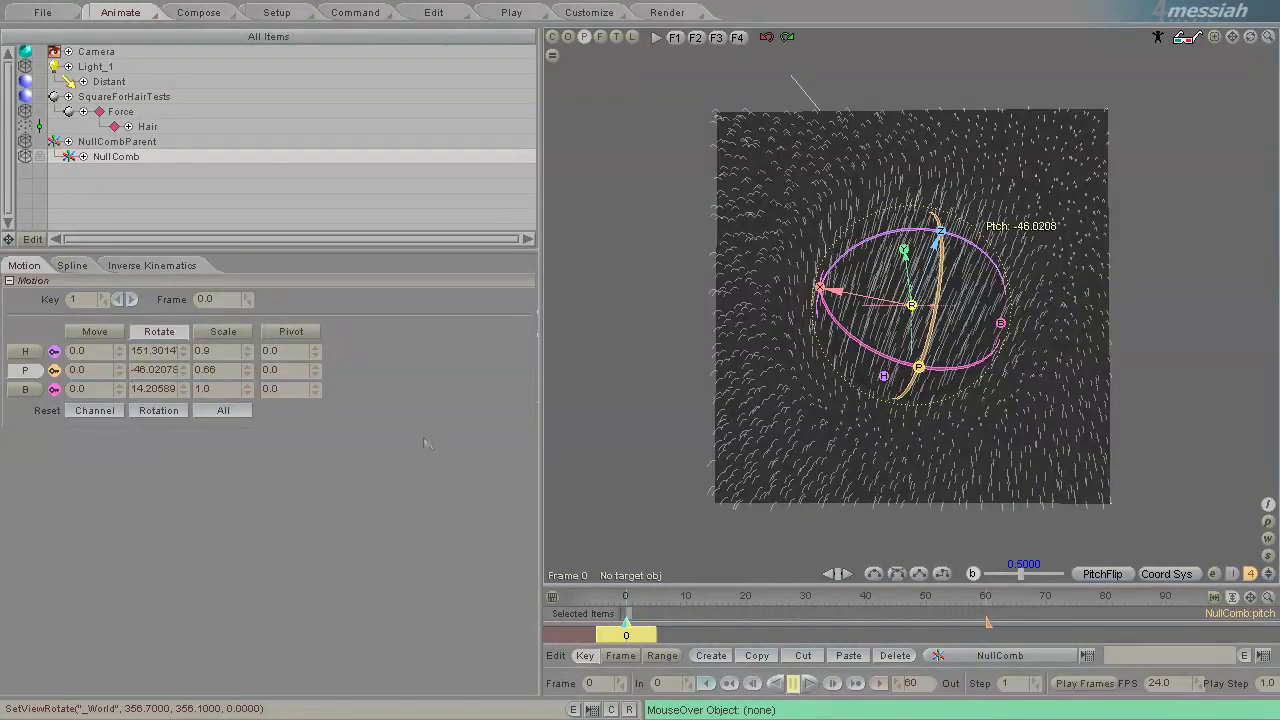
Step: Scale NullComb to 0.57 in X and 0.03 in Y to test its area of influence
click(238, 340)
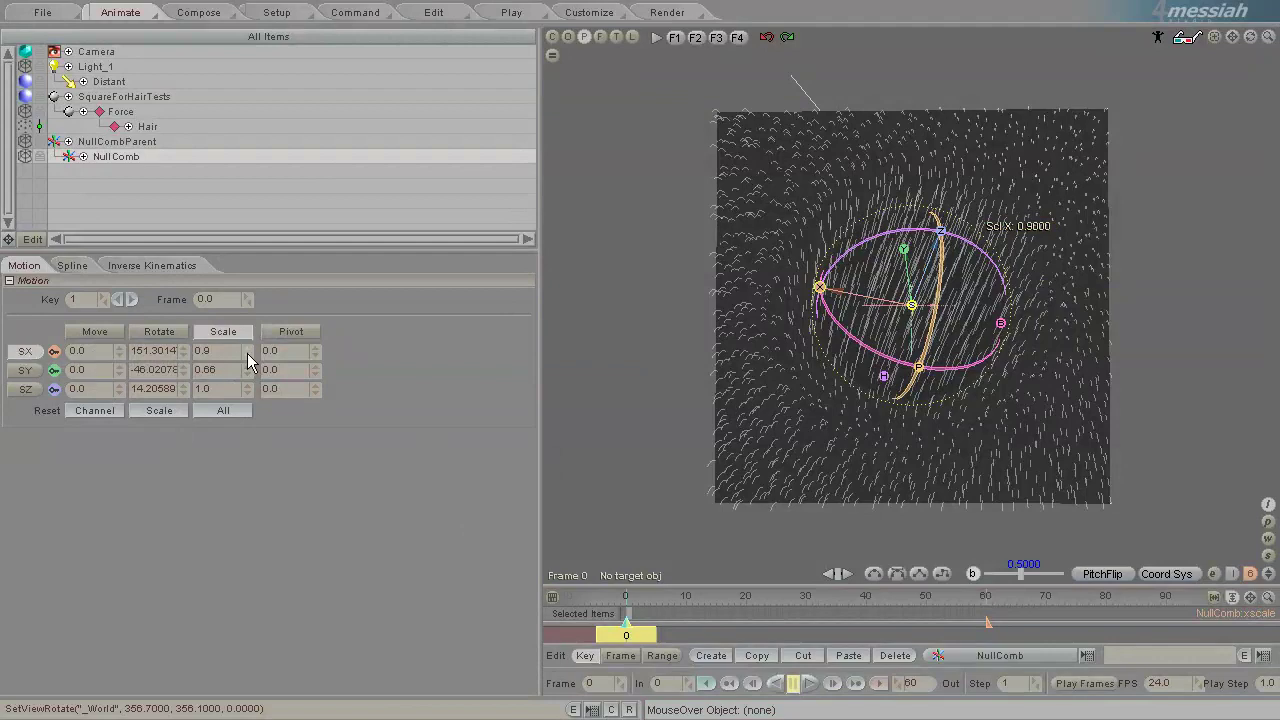
drag(250, 362, 555, 312)
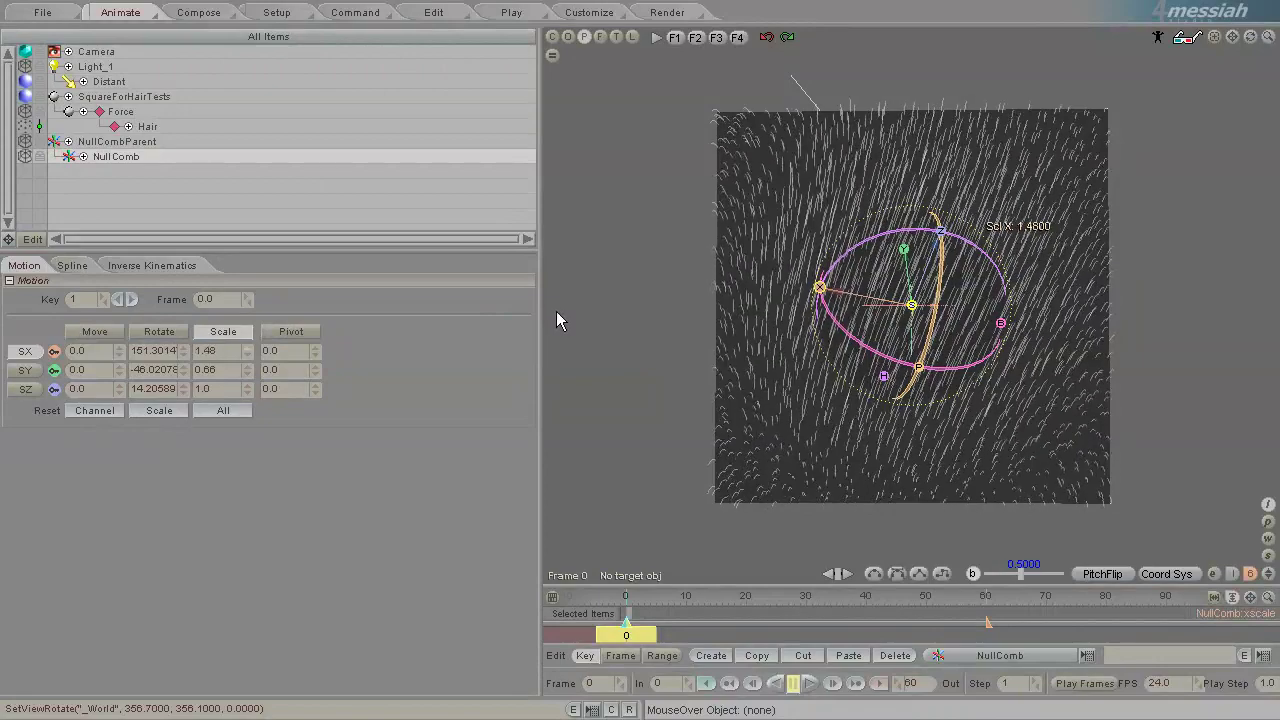
drag(556, 312, 556, 313)
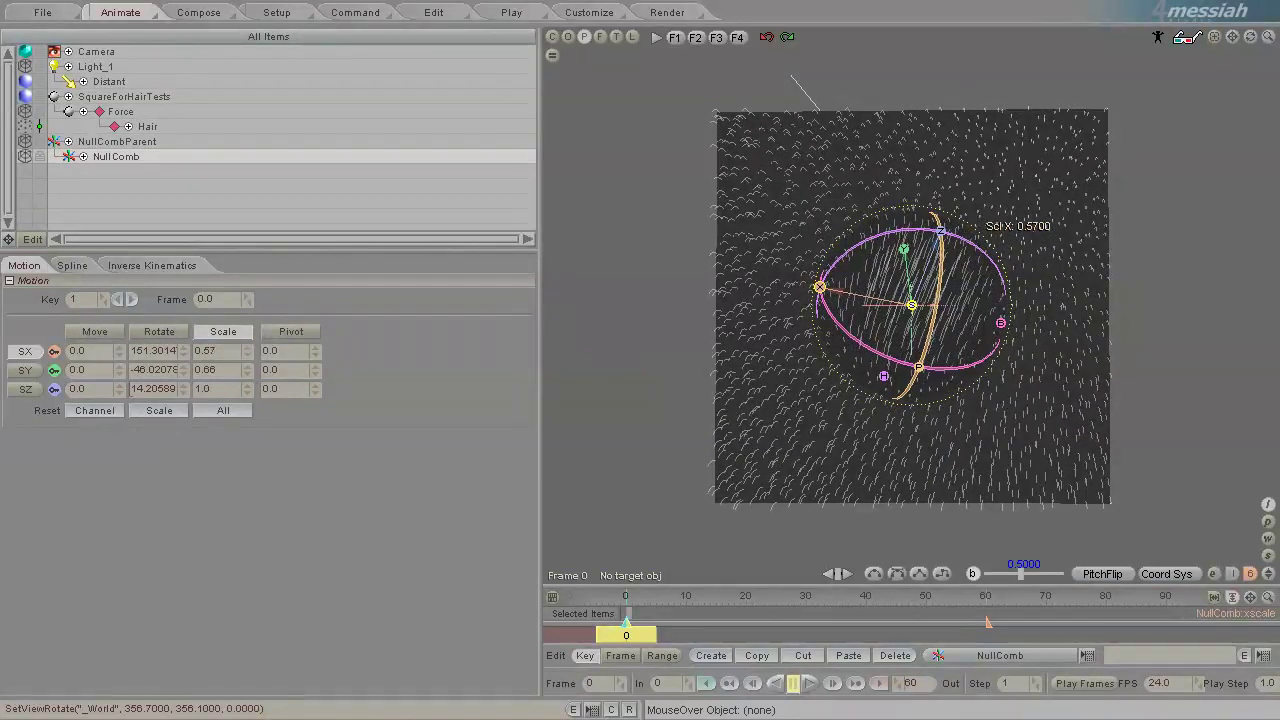
click(20, 371)
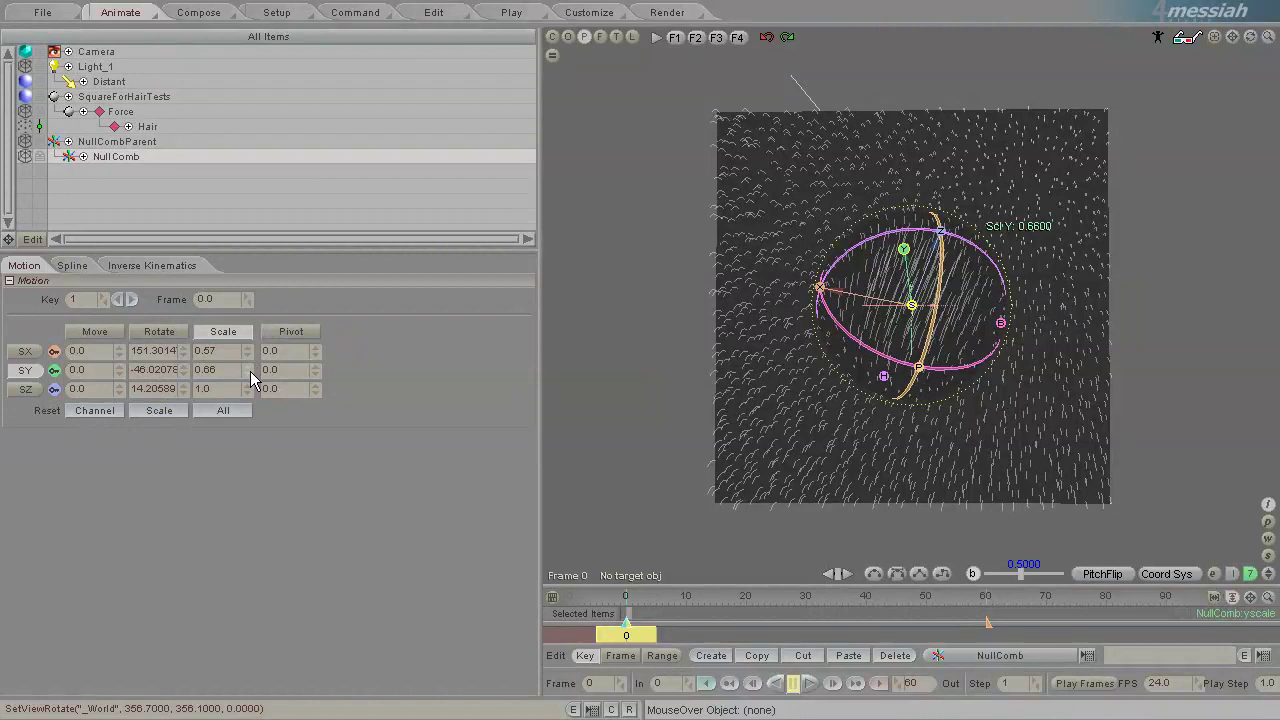
drag(250, 371, 558, 321)
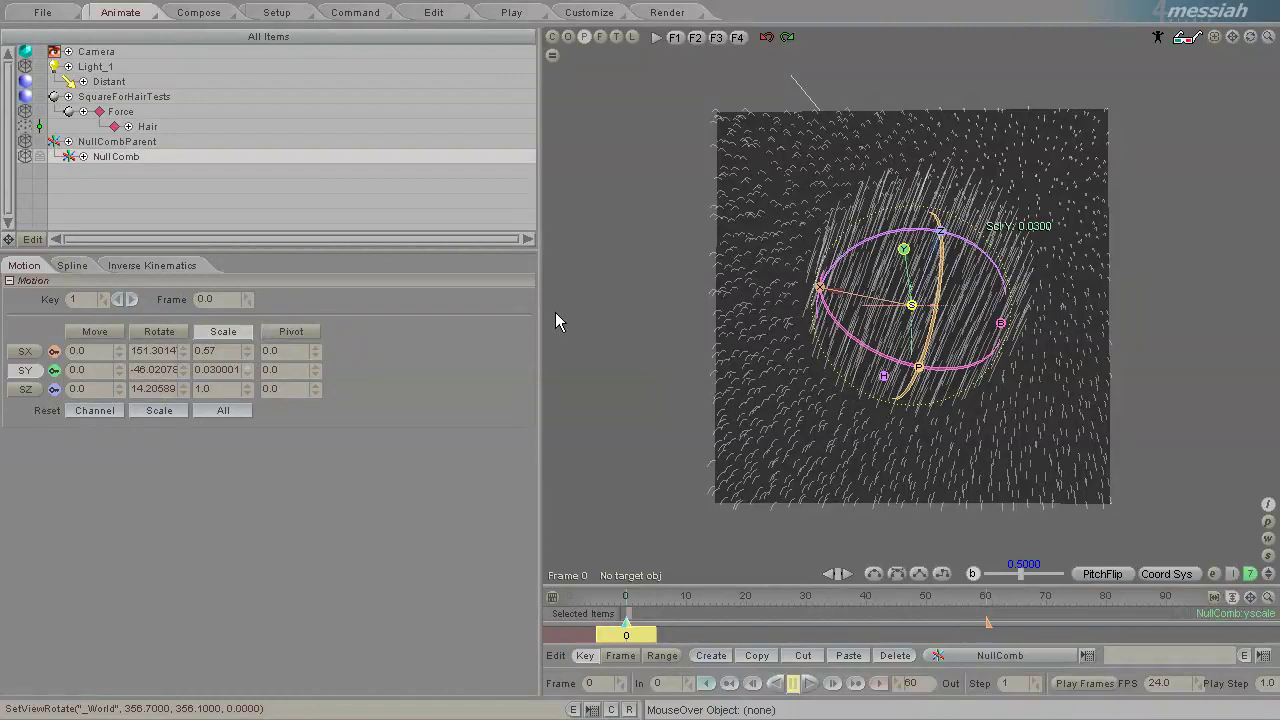
drag(1250, 38, 554, 312)
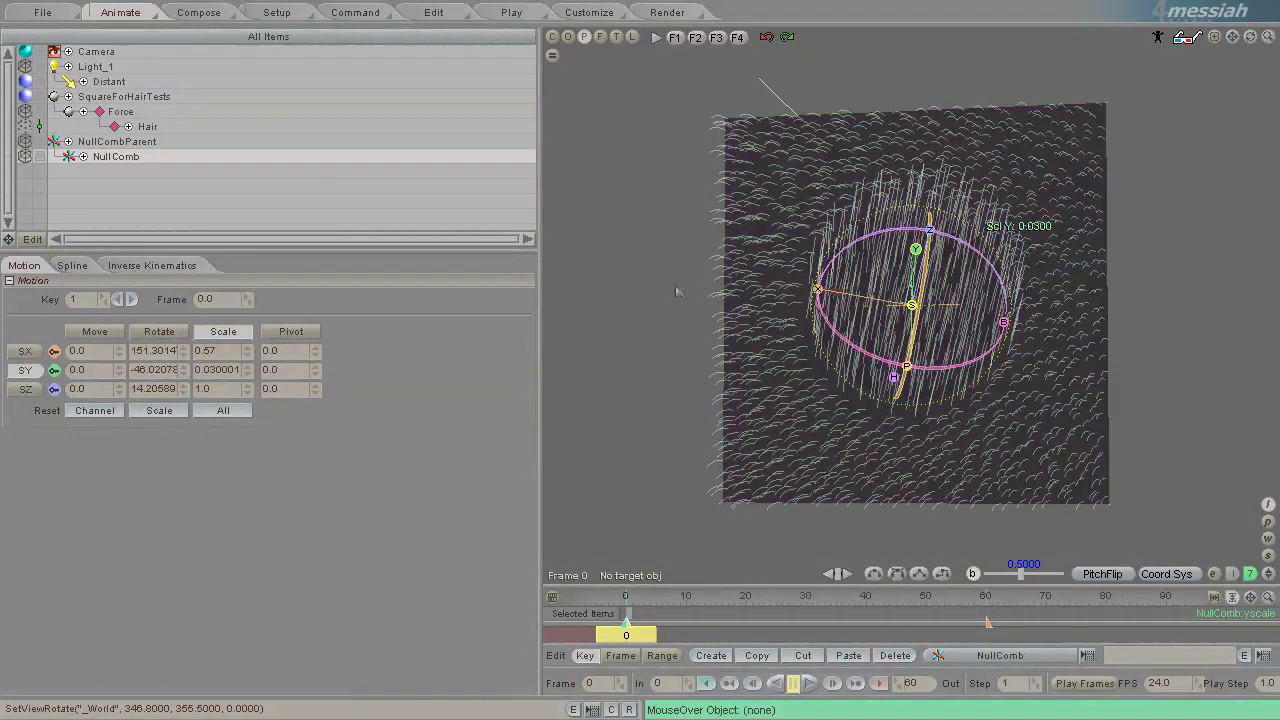
Step: Set NullComb's scale to 0.63 in X, 0.7 in Y and about 2.88 in Z
drag(246, 354, 556, 315)
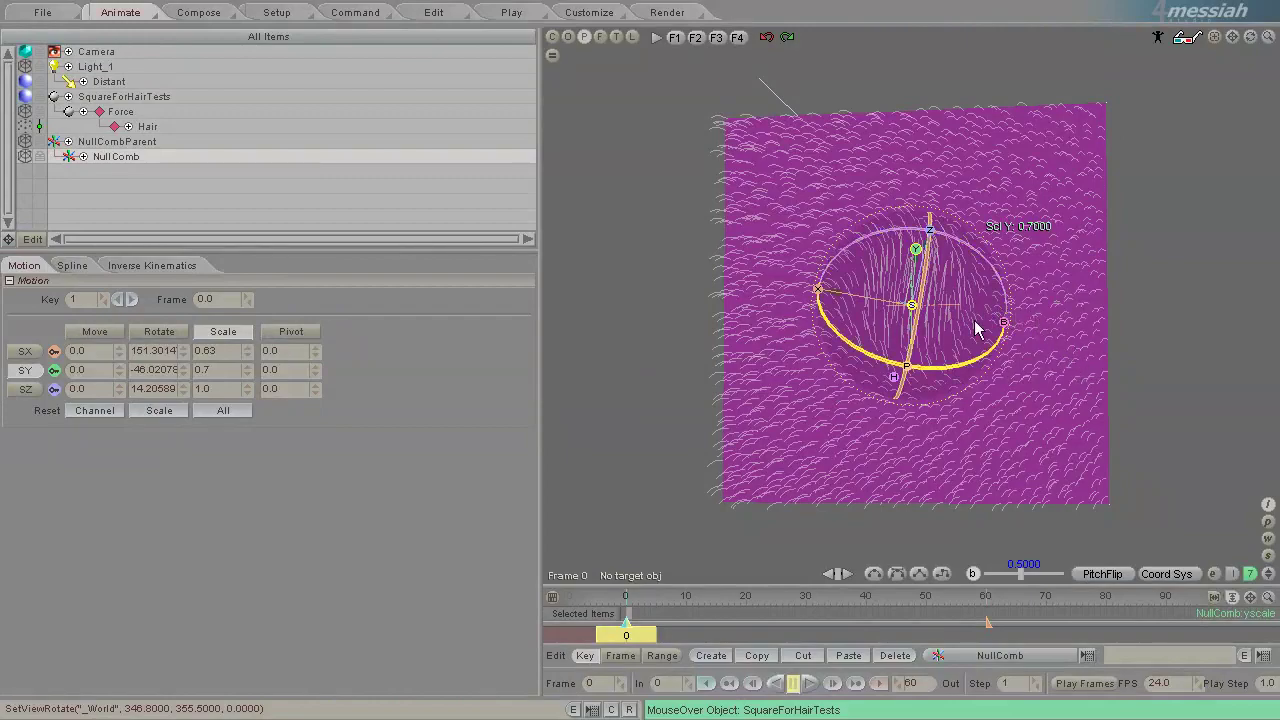
drag(1250, 38, 1088, 170)
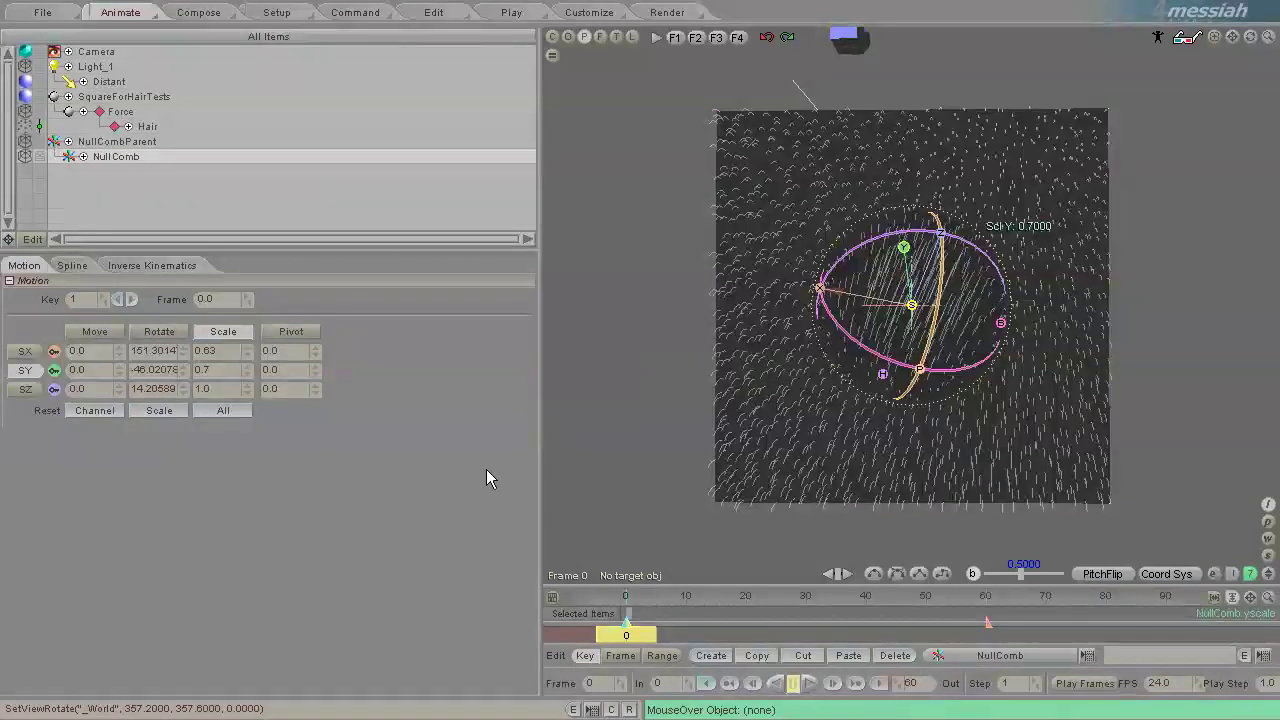
click(21, 391)
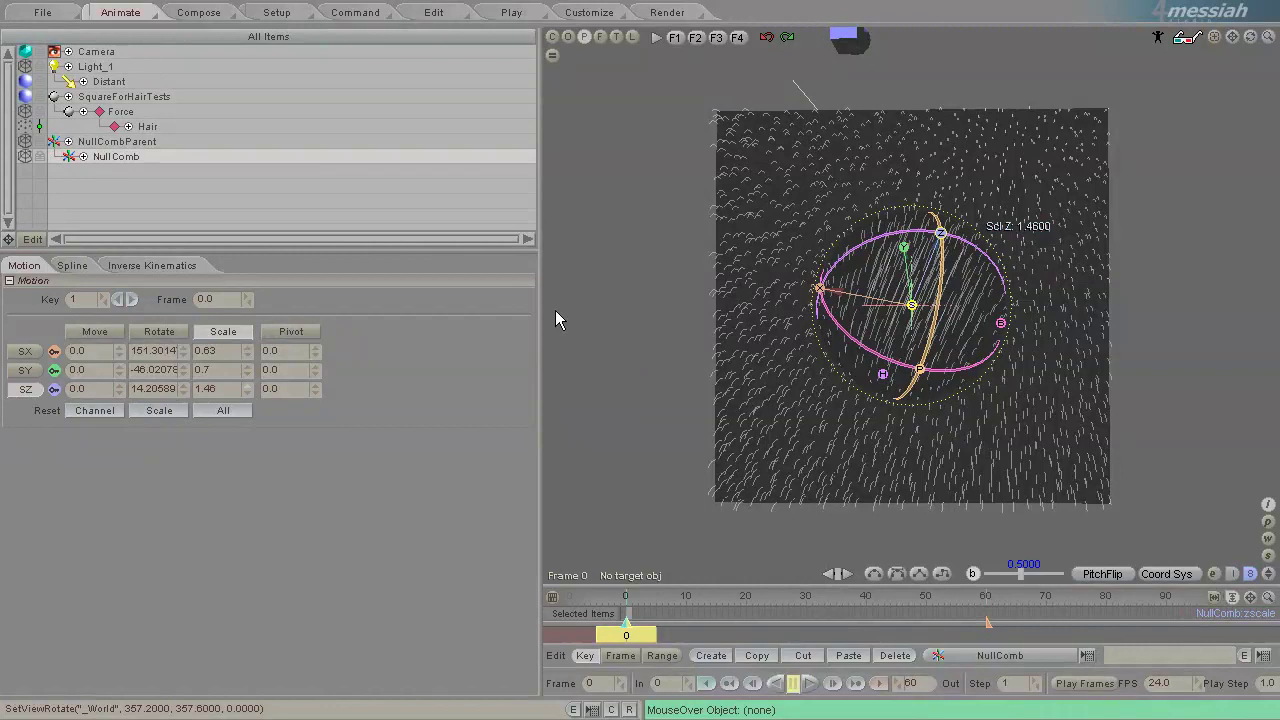
drag(558, 337, 557, 320)
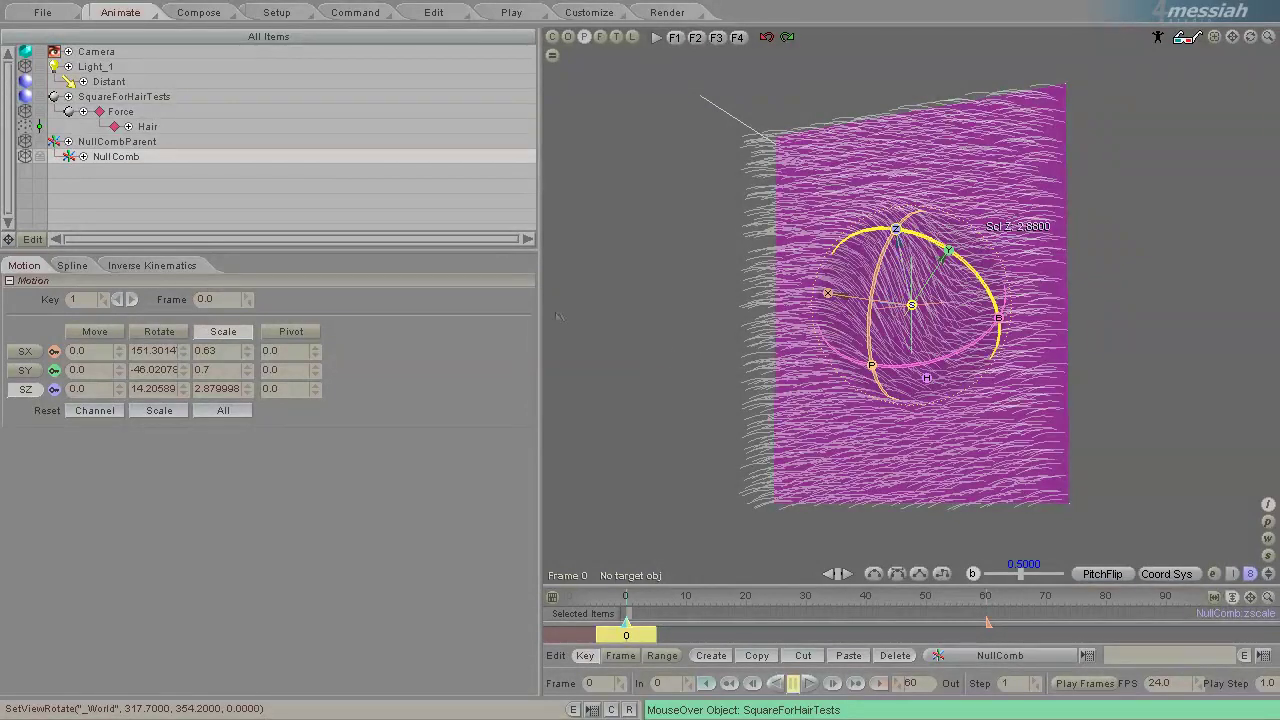
Step: Rotate NullComb to about heading 145, pitch -38 and bank 19
key(y)
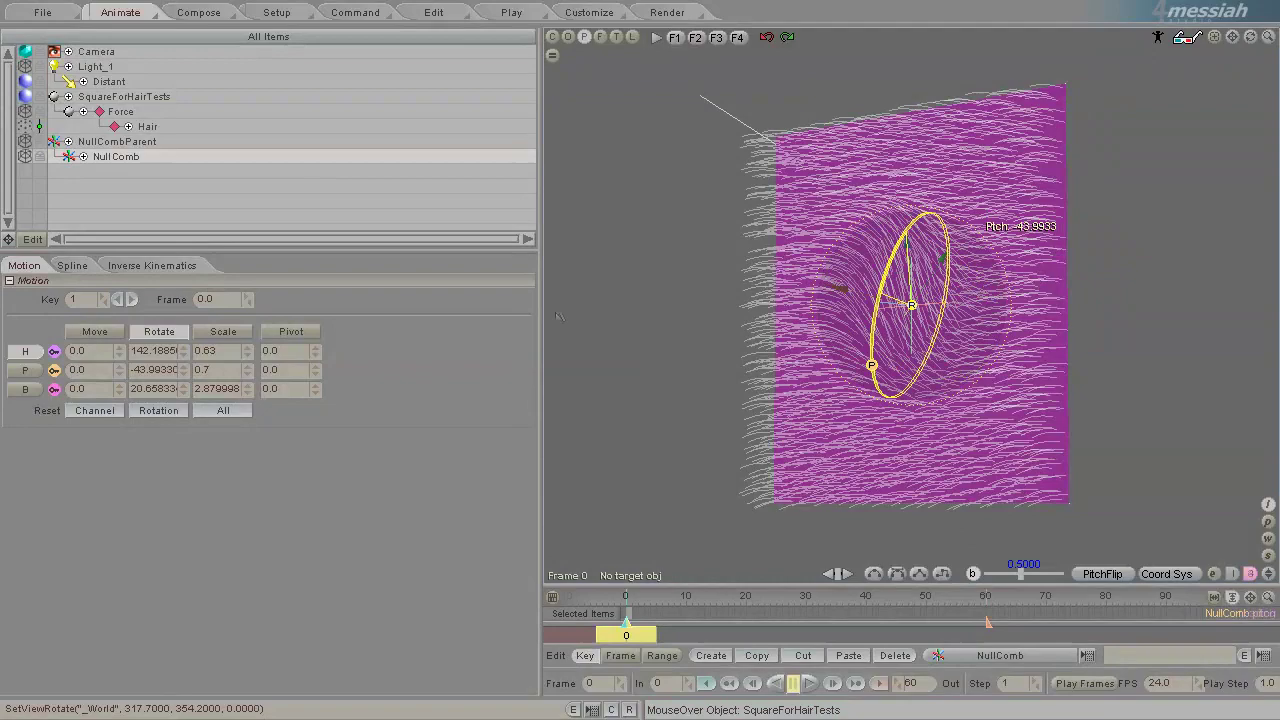
drag(558, 316, 558, 317)
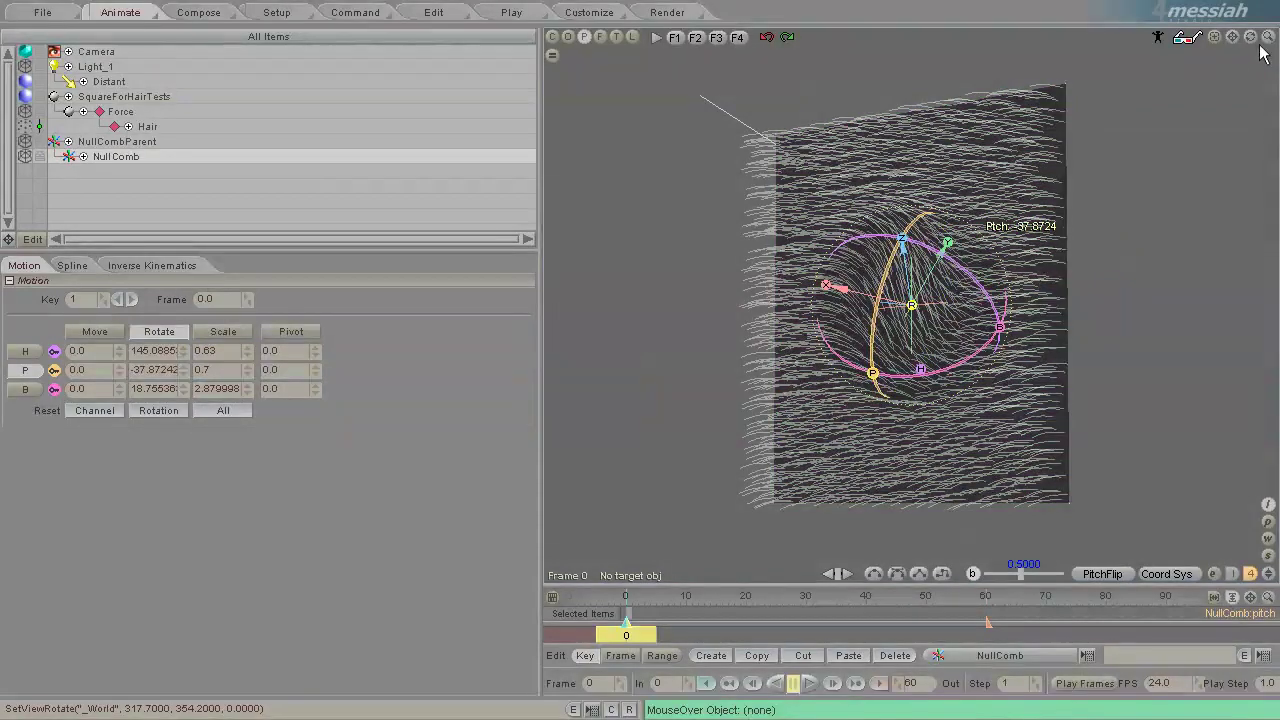
drag(1250, 37, 554, 310)
Step: Switch the transform handles to world coordinates and move NullComb up about 0.038 in Y
middle_drag(557, 318, 551, 320)
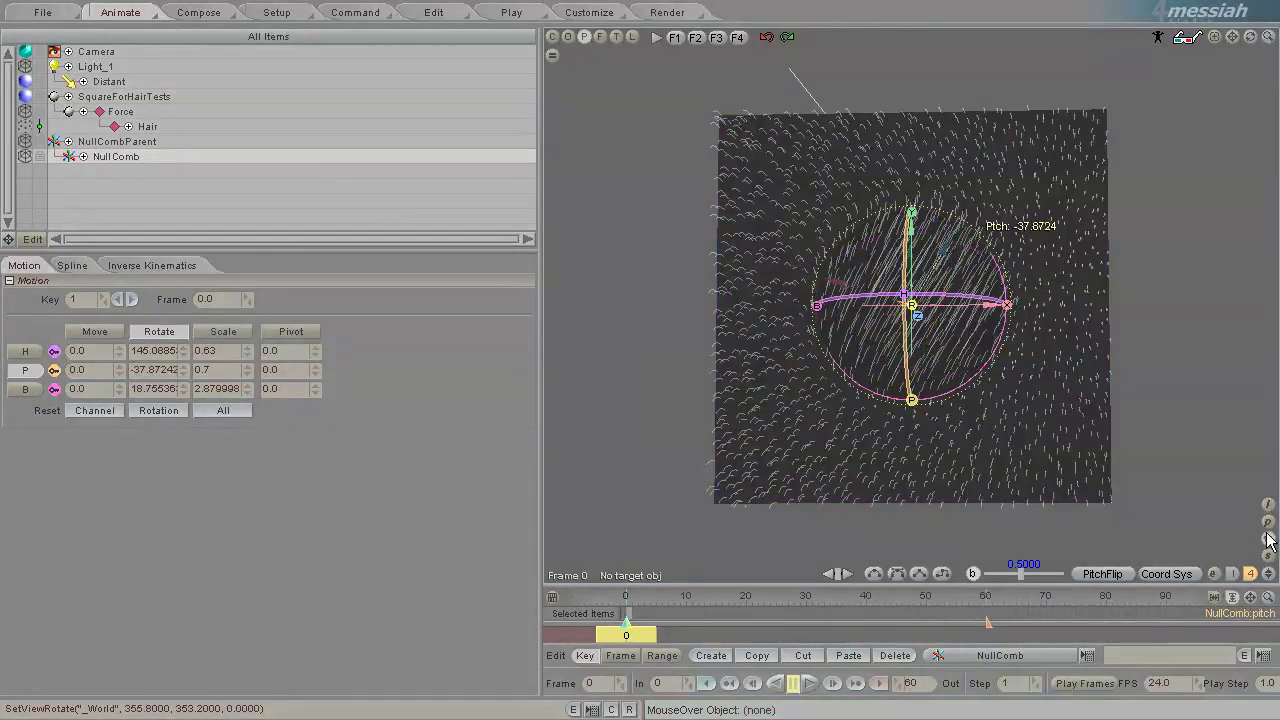
drag(911, 212, 911, 114)
right_drag(557, 320, 557, 320)
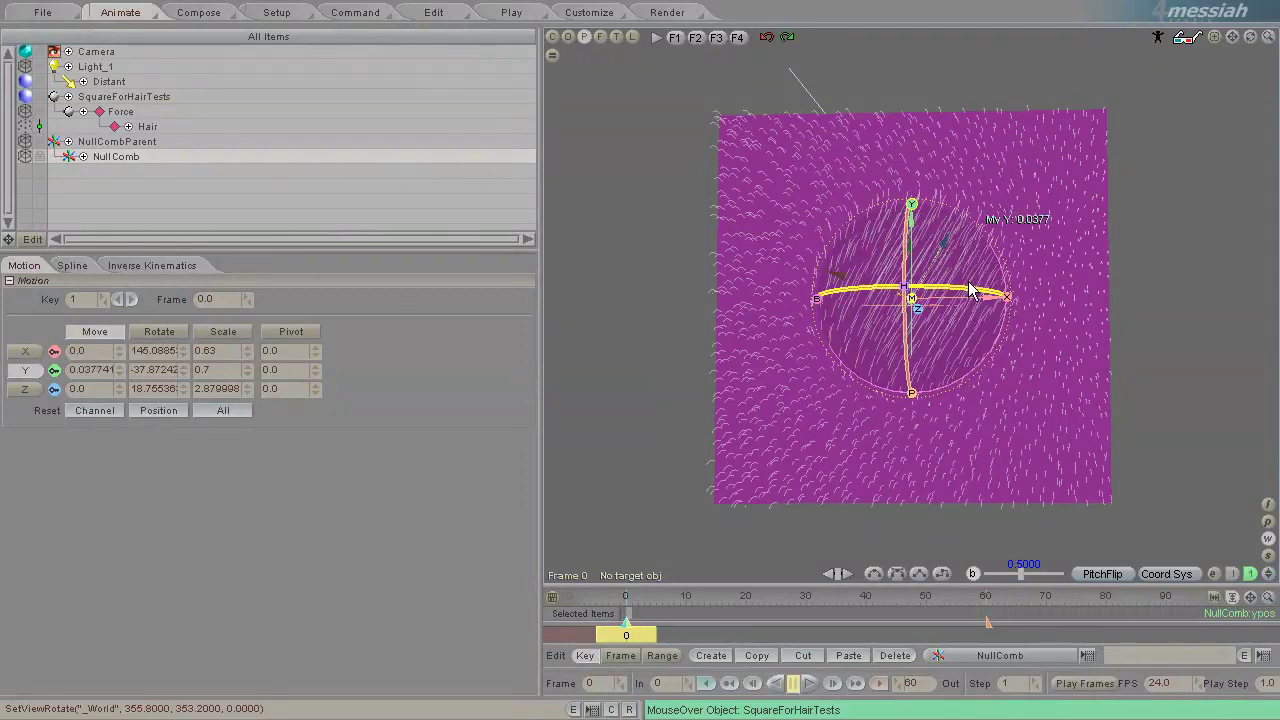
Step: Move NullComb to the upper-left area of the square, at about -0.488 in X and 0.504 in Y
drag(984, 296, 896, 296)
drag(557, 320, 883, 116)
drag(985, 220, 514, 250)
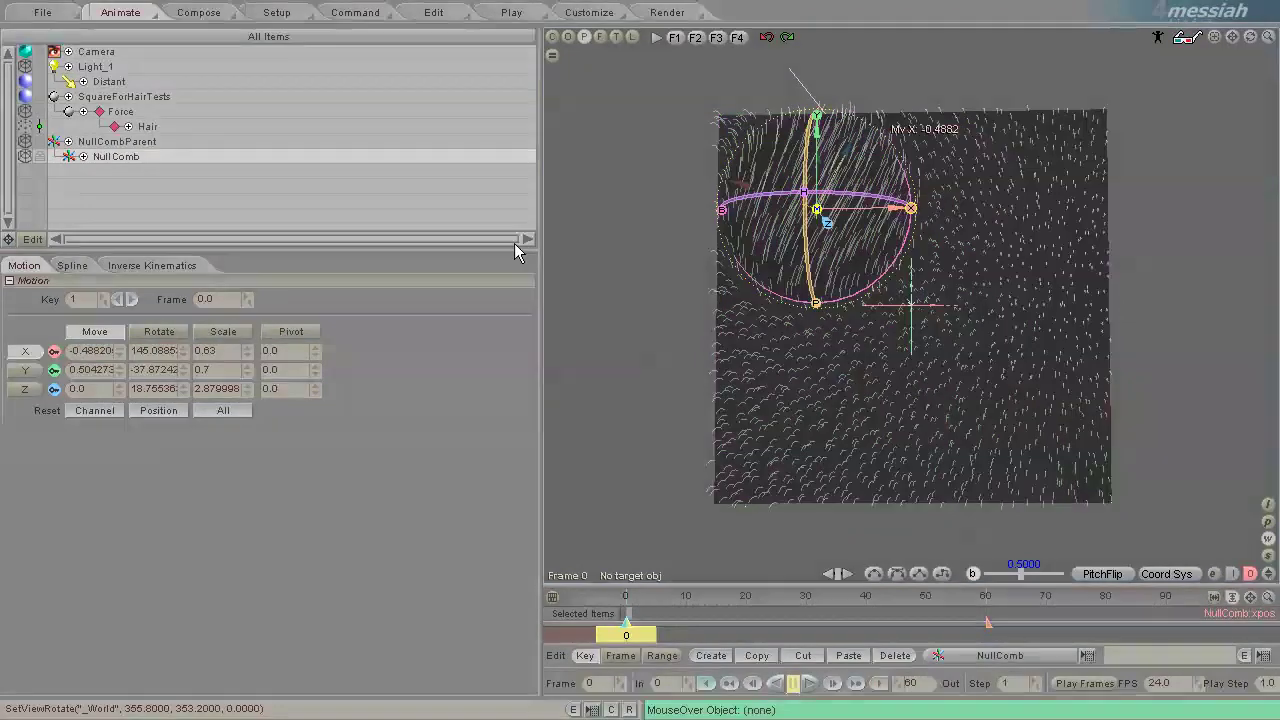
Step: Duplicate NullComb and move the copy to the square's lower-right area, at about 0.448 in X and -0.554 in Y
right_click(112, 159)
click(144, 184)
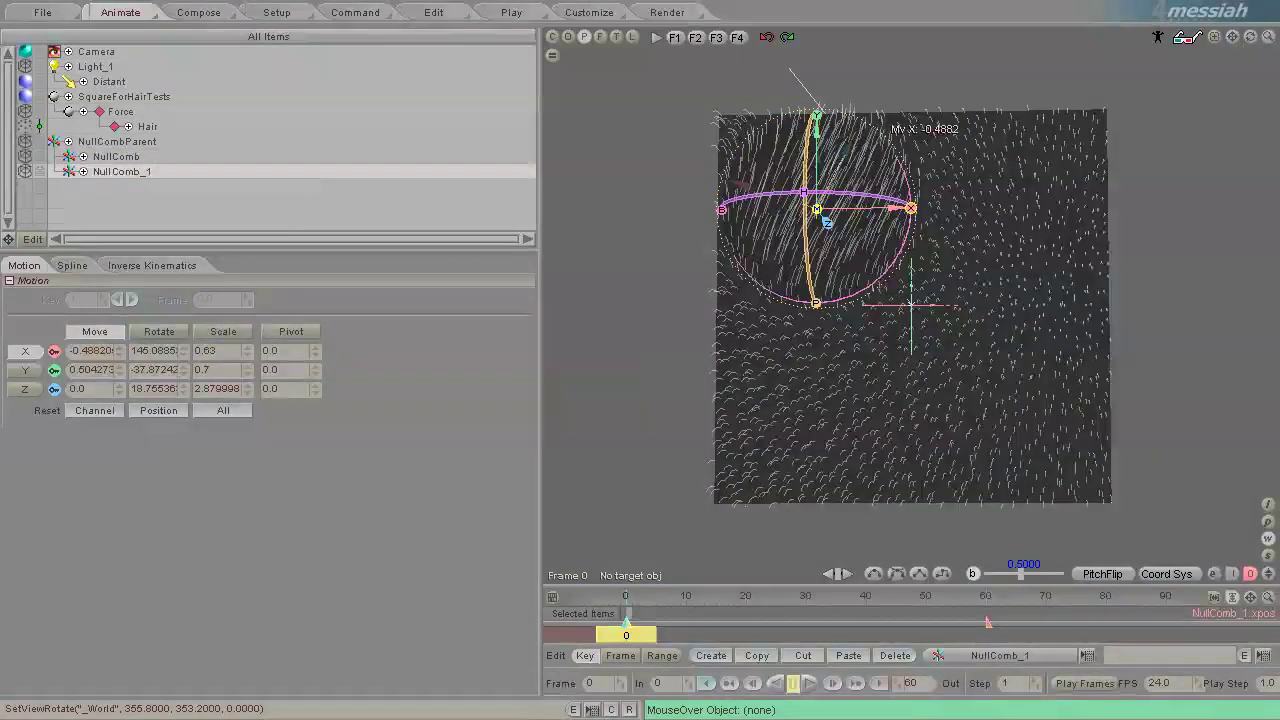
drag(817, 117, 558, 322)
drag(837, 417, 1097, 461)
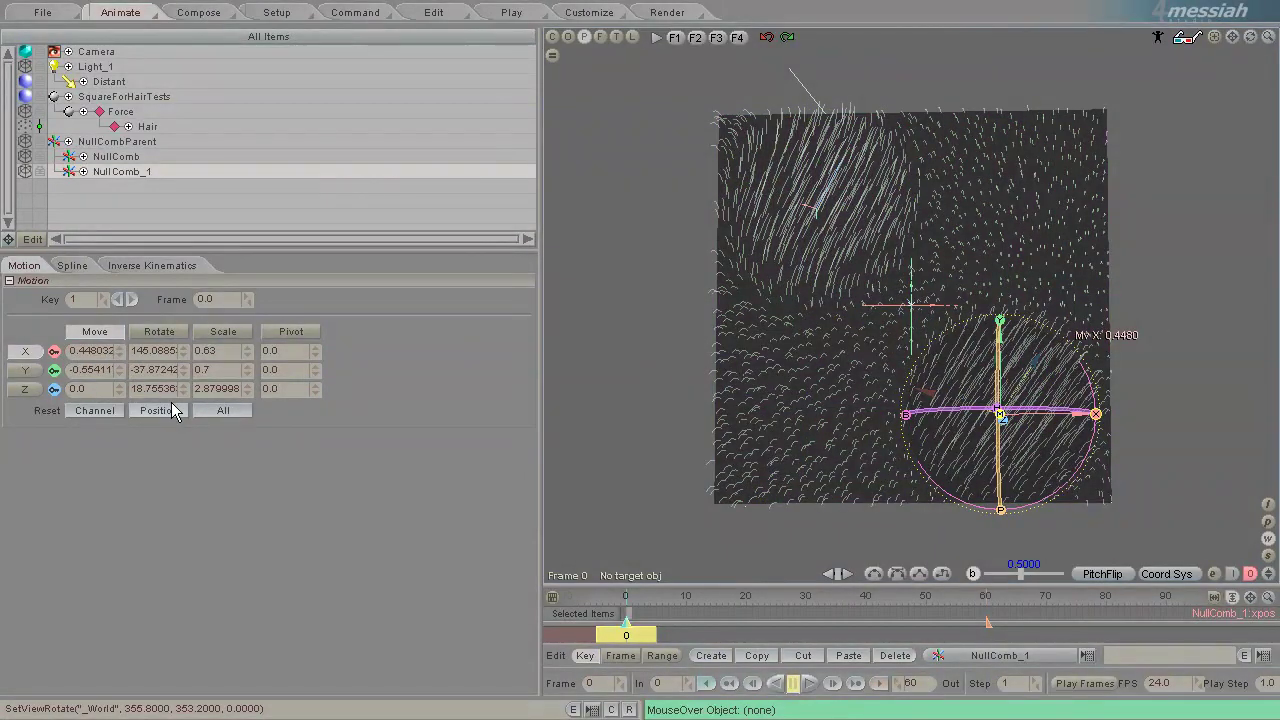
Step: Scale NullComb_1 to 0.96 in X and 0.45 in Y, and NullComb to 0.8 in X with a lower Y scale
drag(250, 352, 558, 322)
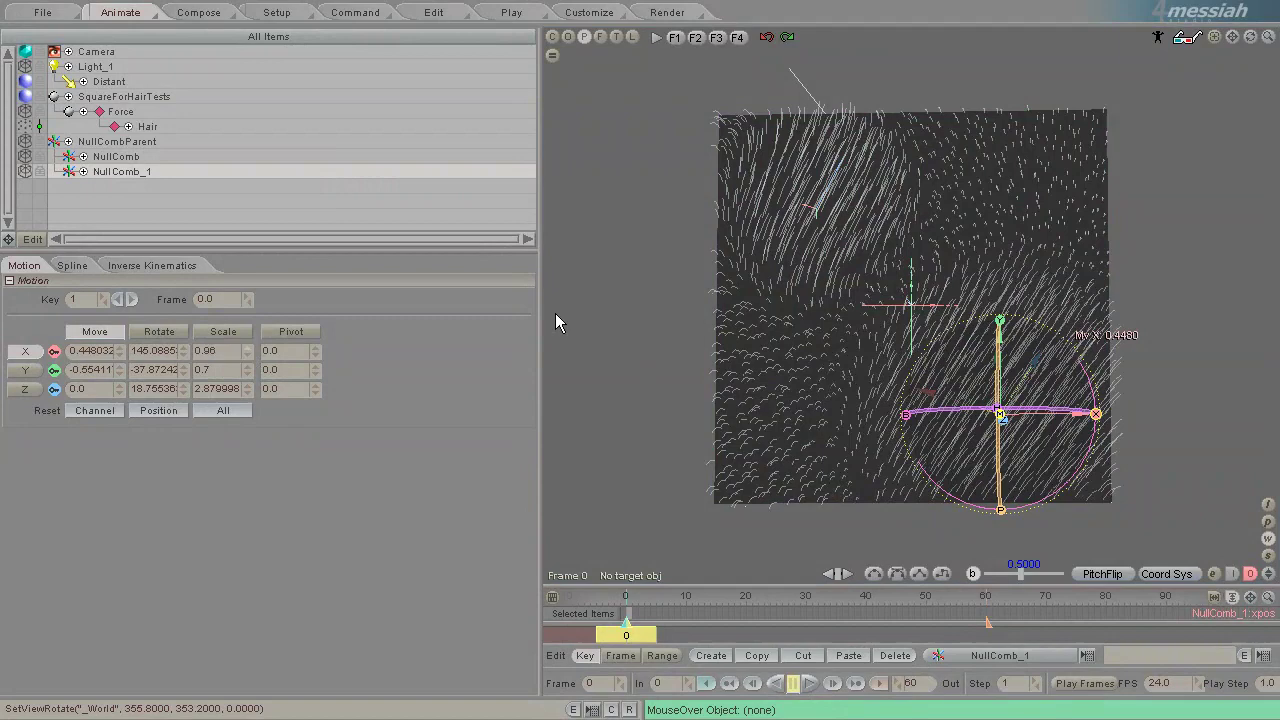
click(114, 157)
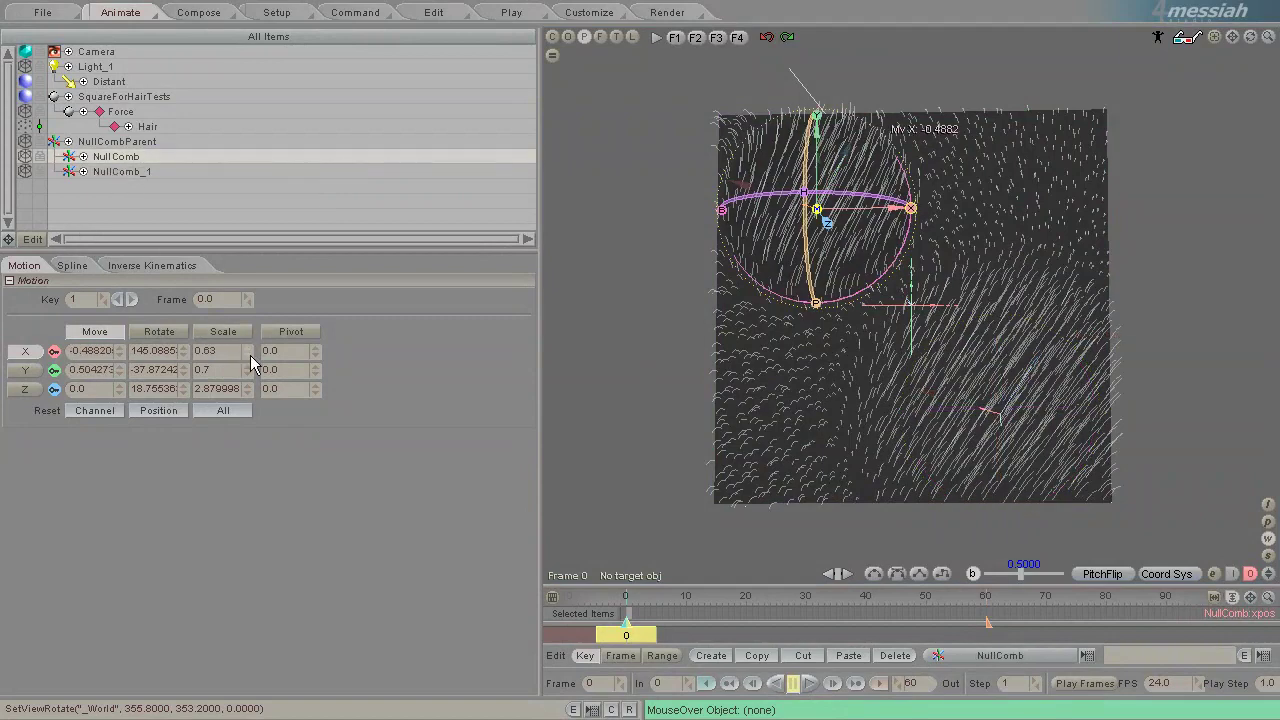
drag(249, 355, 558, 322)
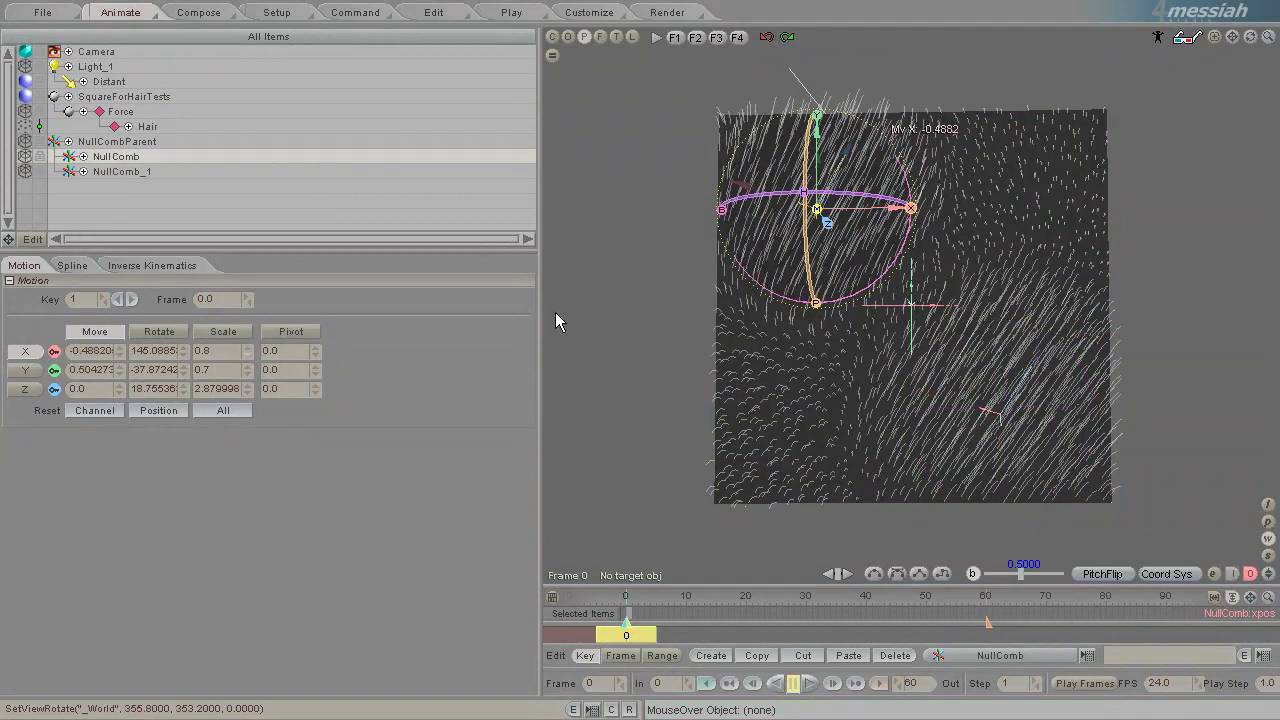
drag(250, 378, 558, 322)
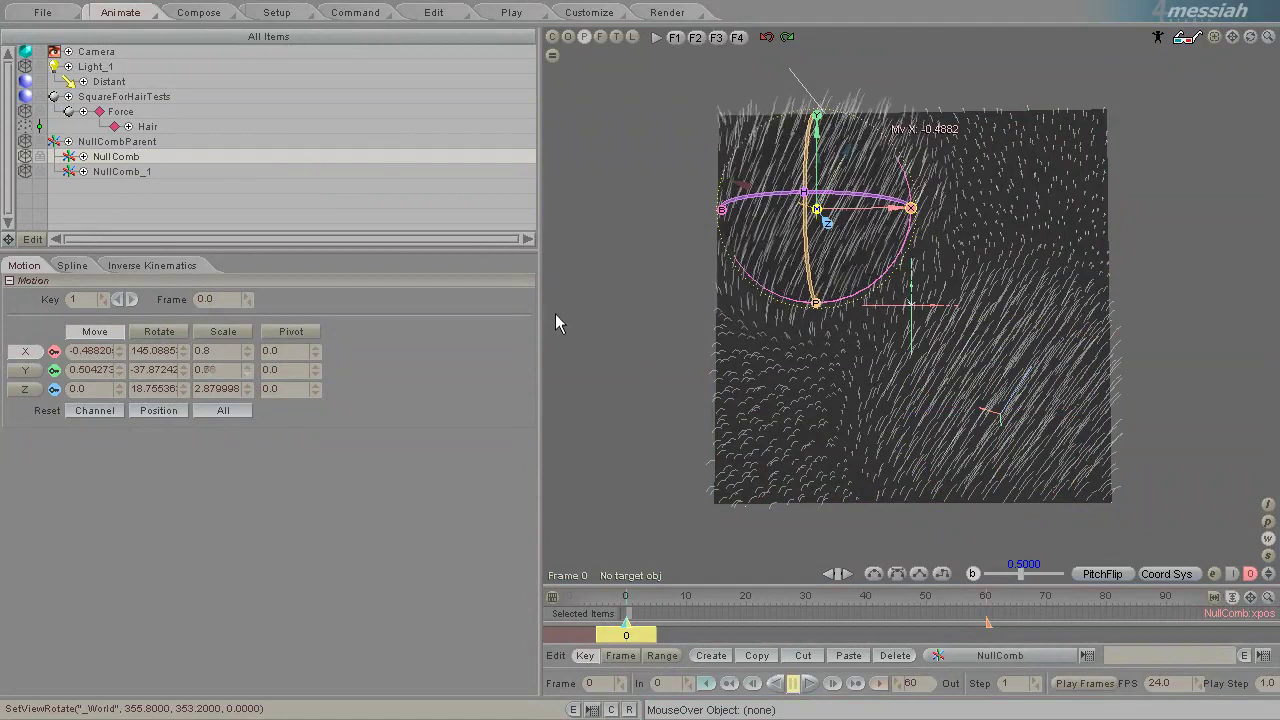
click(119, 173)
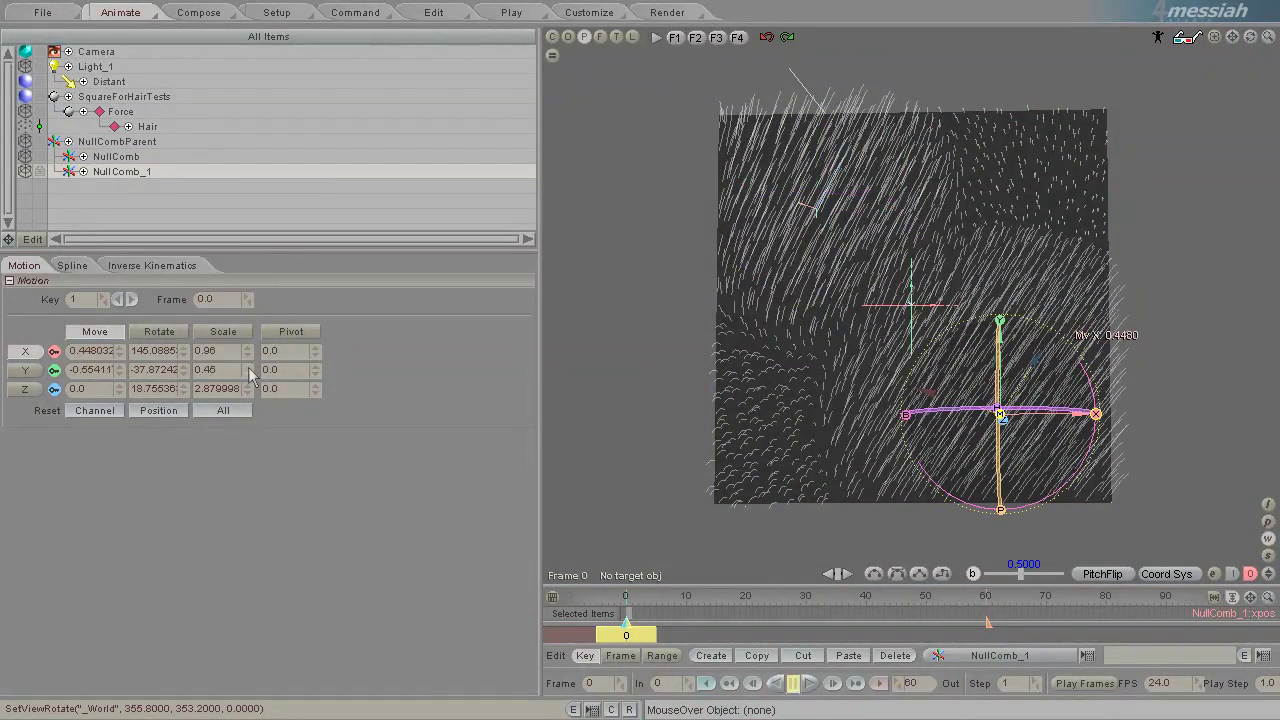
drag(250, 375, 553, 313)
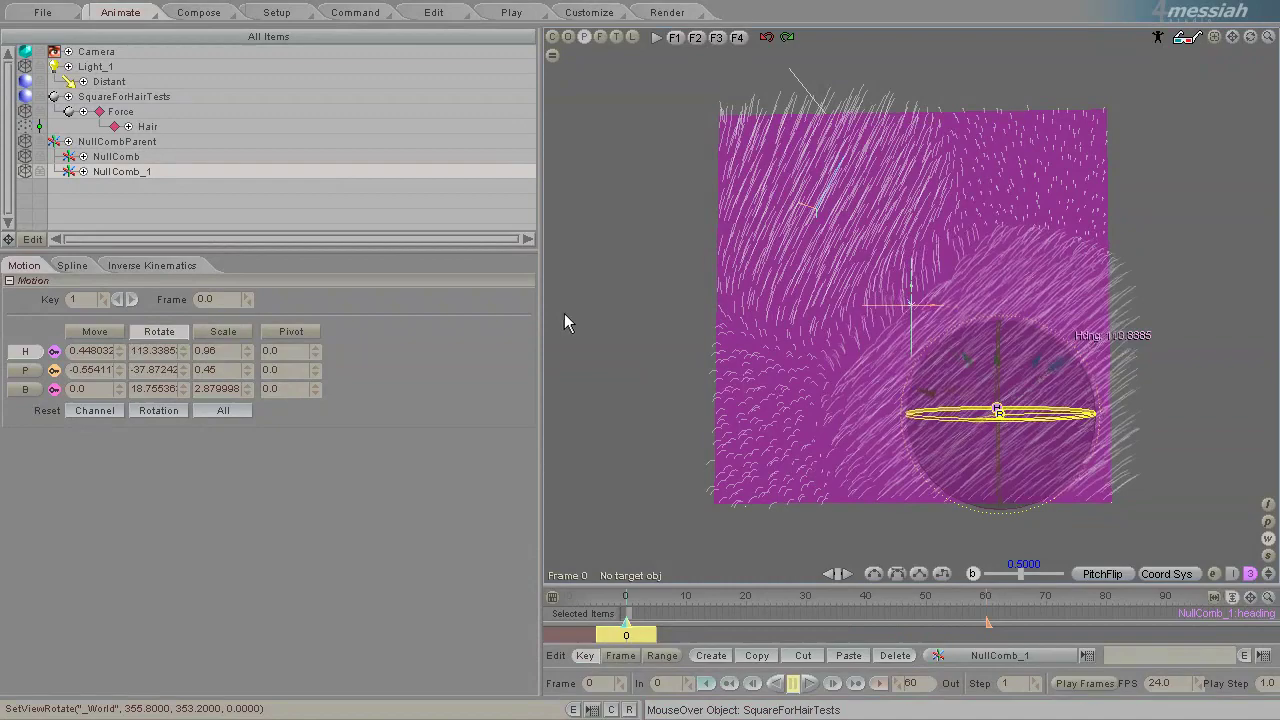
Step: Move NullComb_1 to about 0.337 in X and -0.673 in Y, and rotate it to about heading 198, pitch -9 and bank -39
key(t)
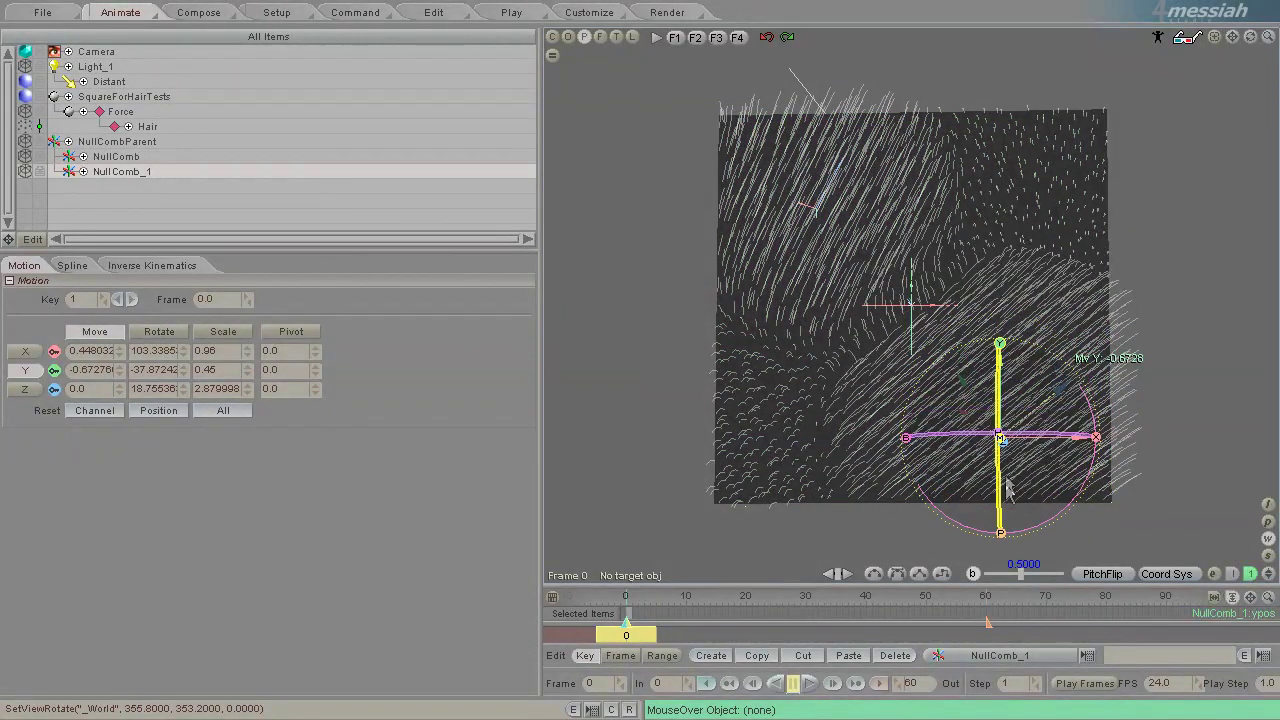
key(y)
drag(1008, 487, 556, 322)
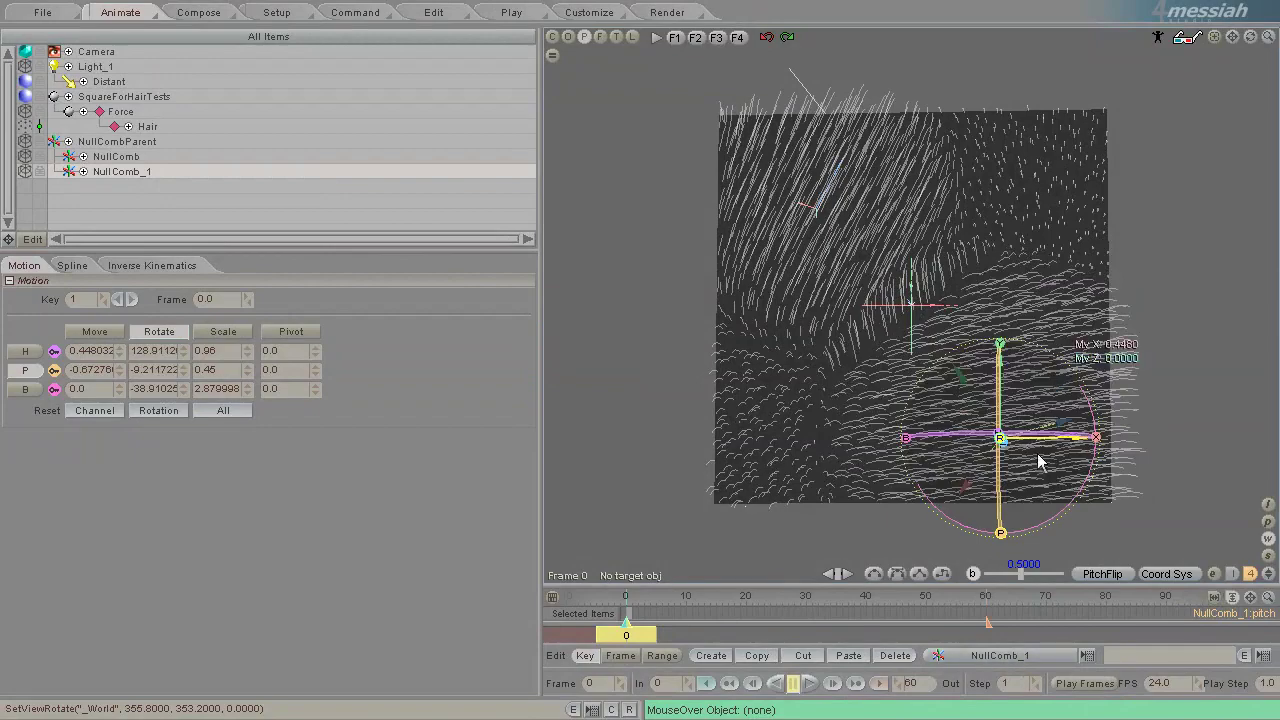
drag(1074, 438, 557, 320)
drag(974, 434, 556, 314)
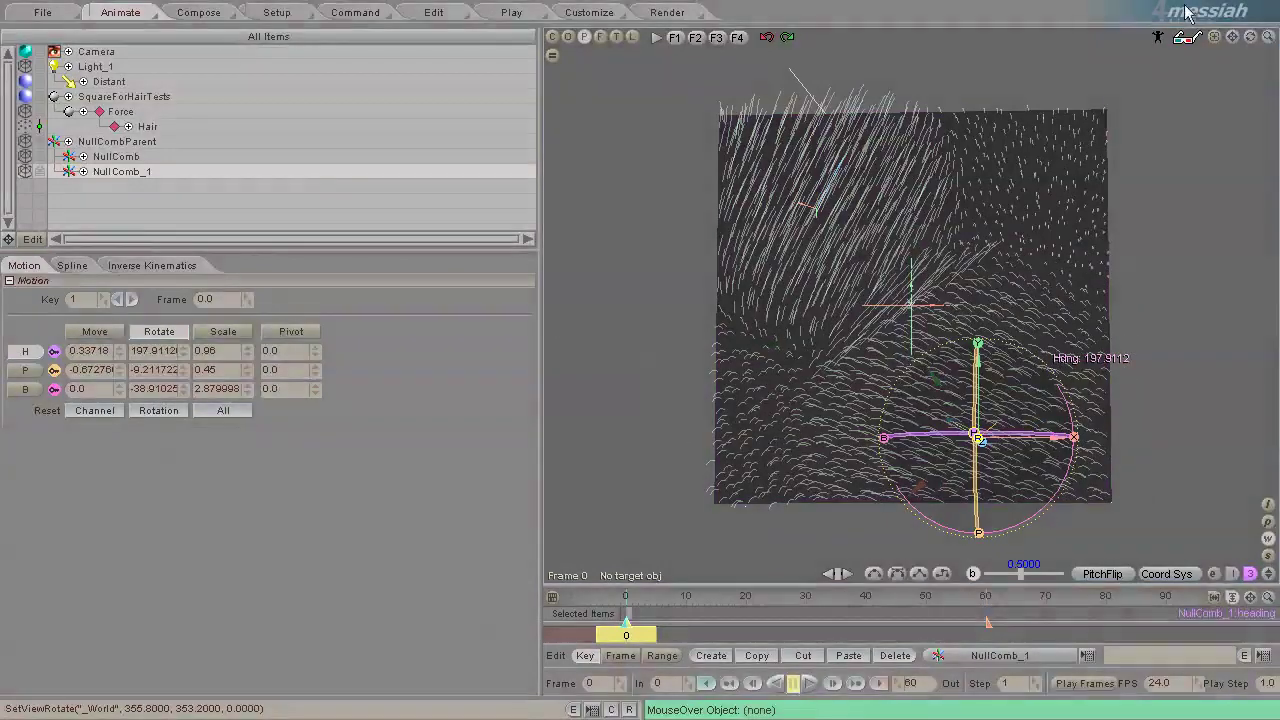
Step: Examine the combed hair on the square from the side and from the front
drag(1250, 37, 556, 320)
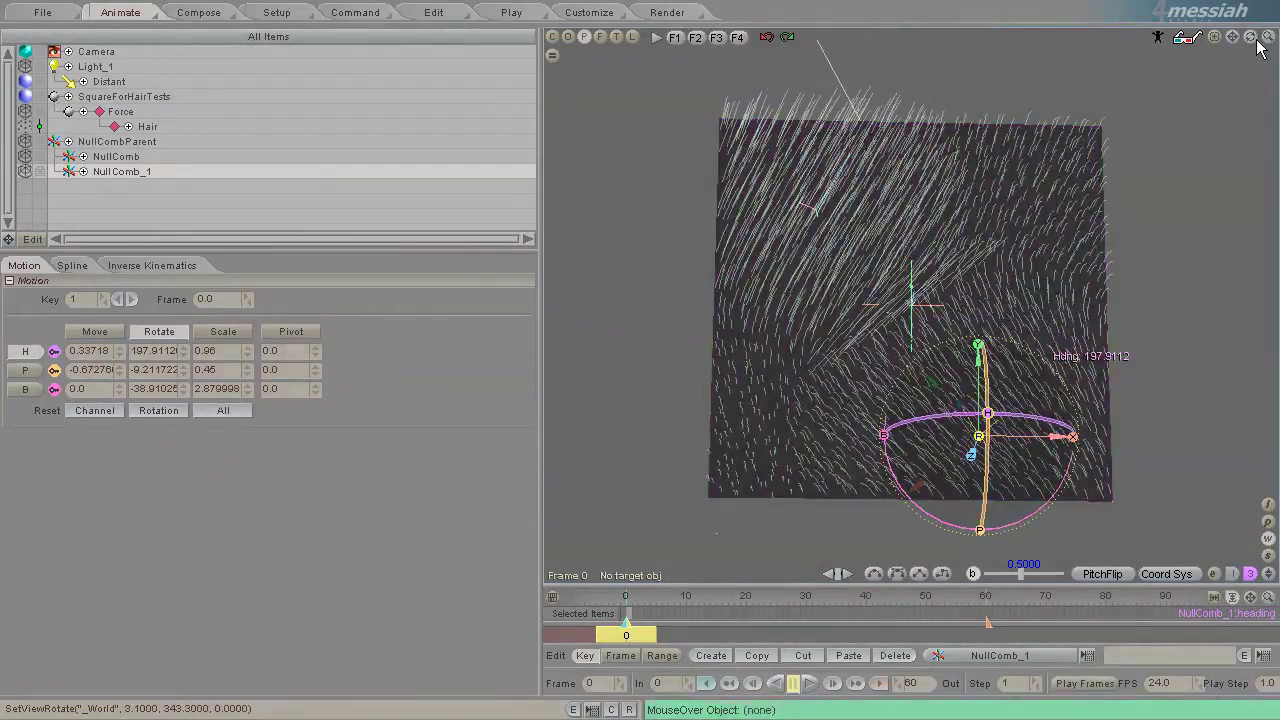
drag(1251, 38, 557, 320)
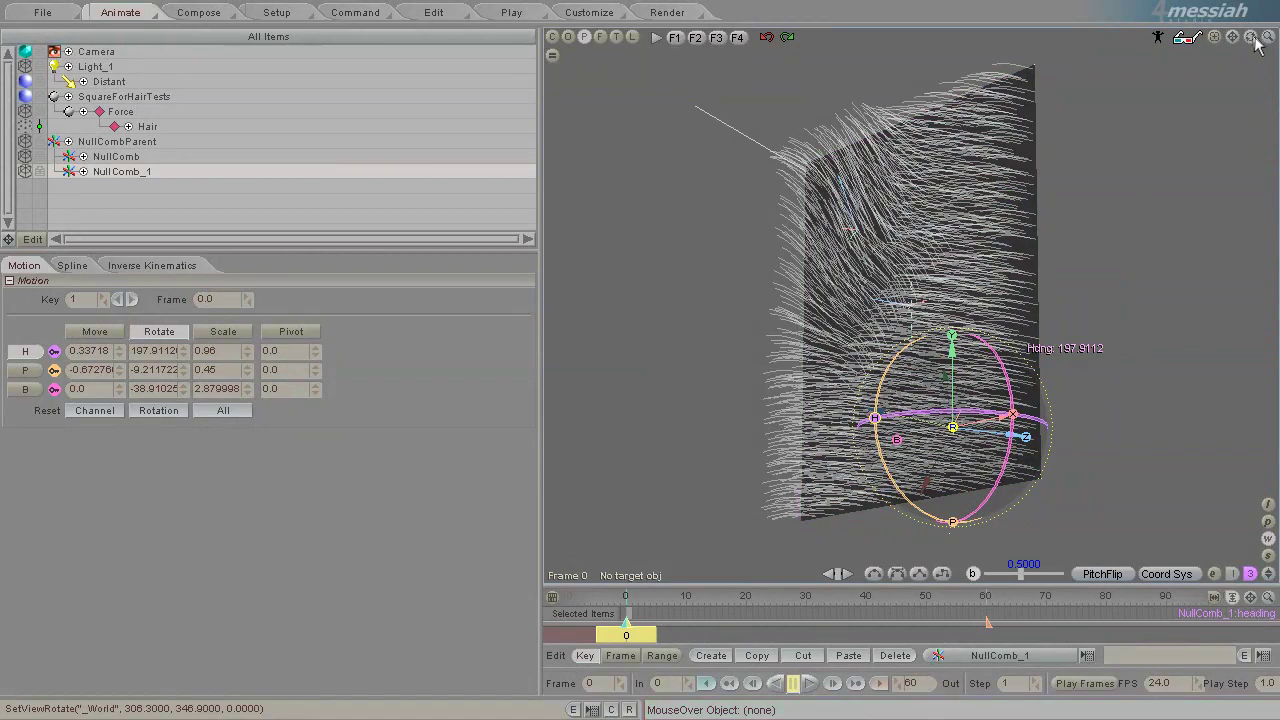
drag(1231, 40, 557, 314)
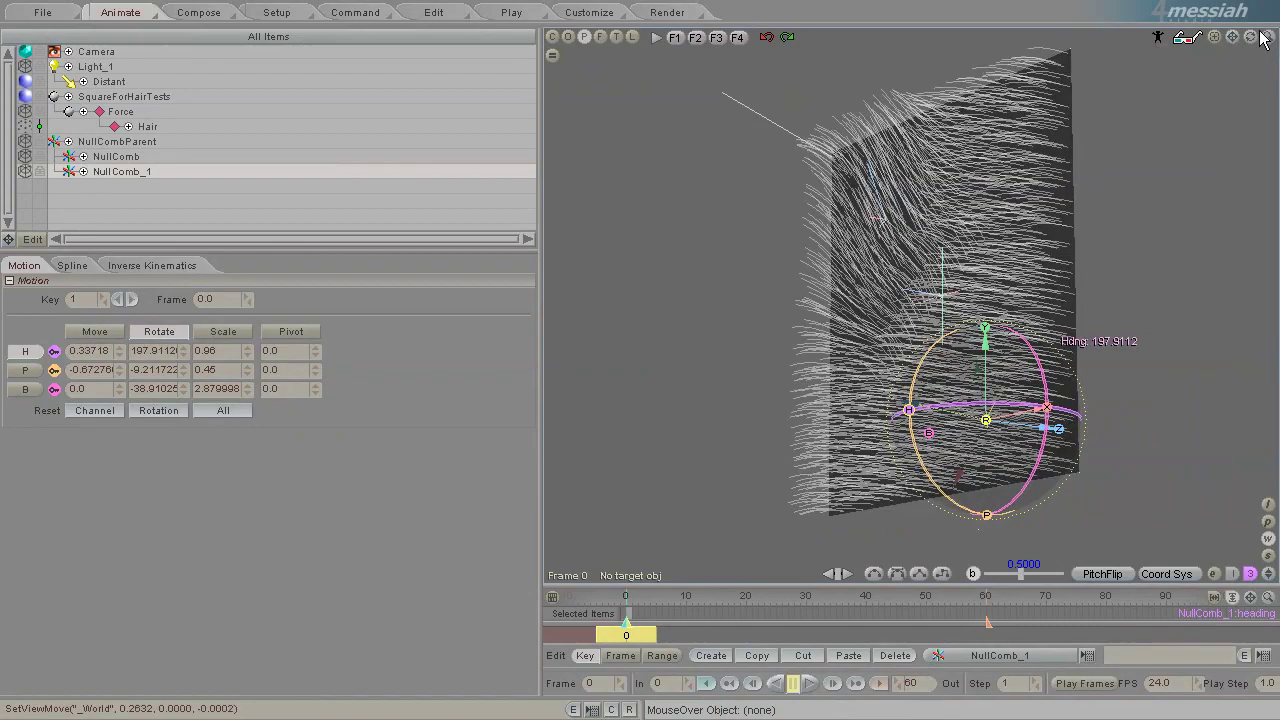
drag(1262, 38, 556, 320)
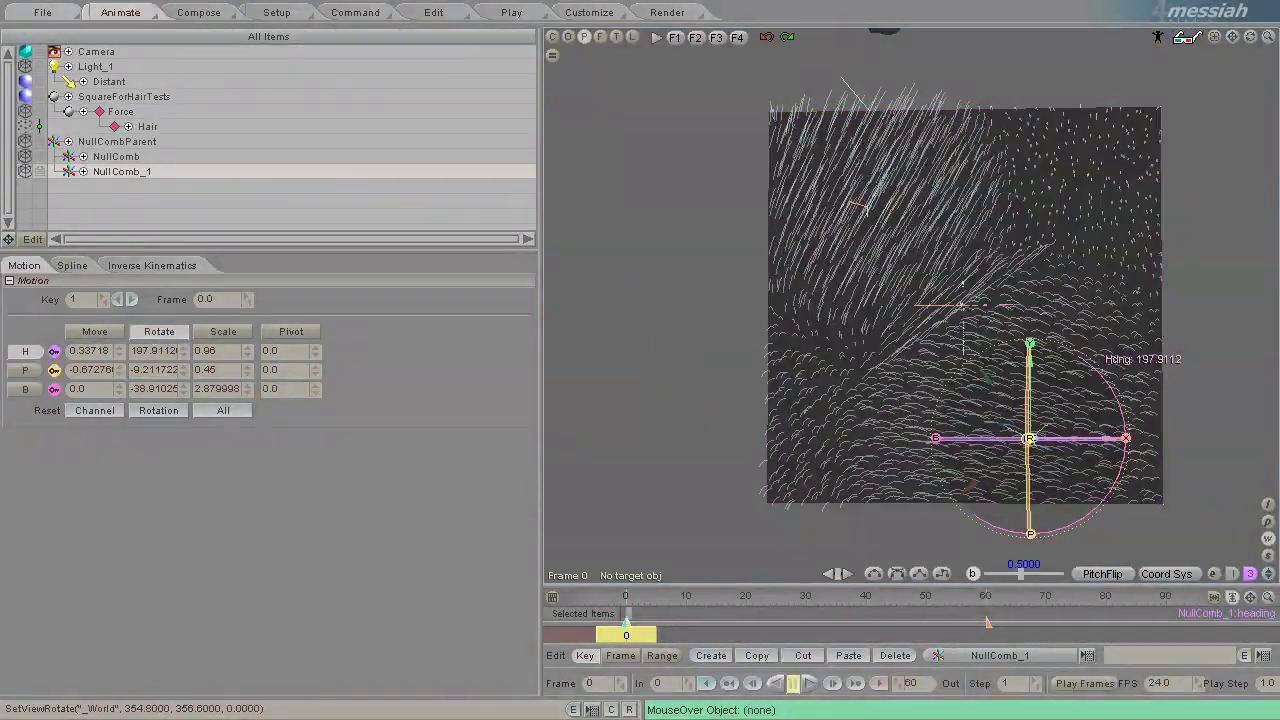